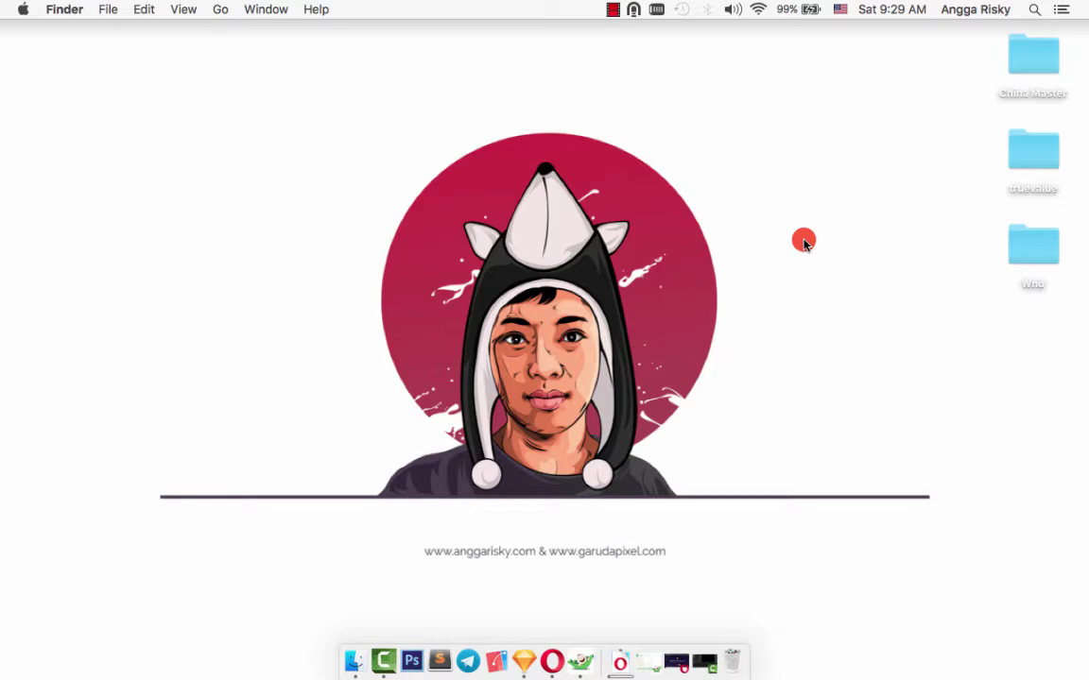
Bring Opera to the front and switch to the justinmind.com tab.
{"action": "left_click", "coordinate": [552, 660]}
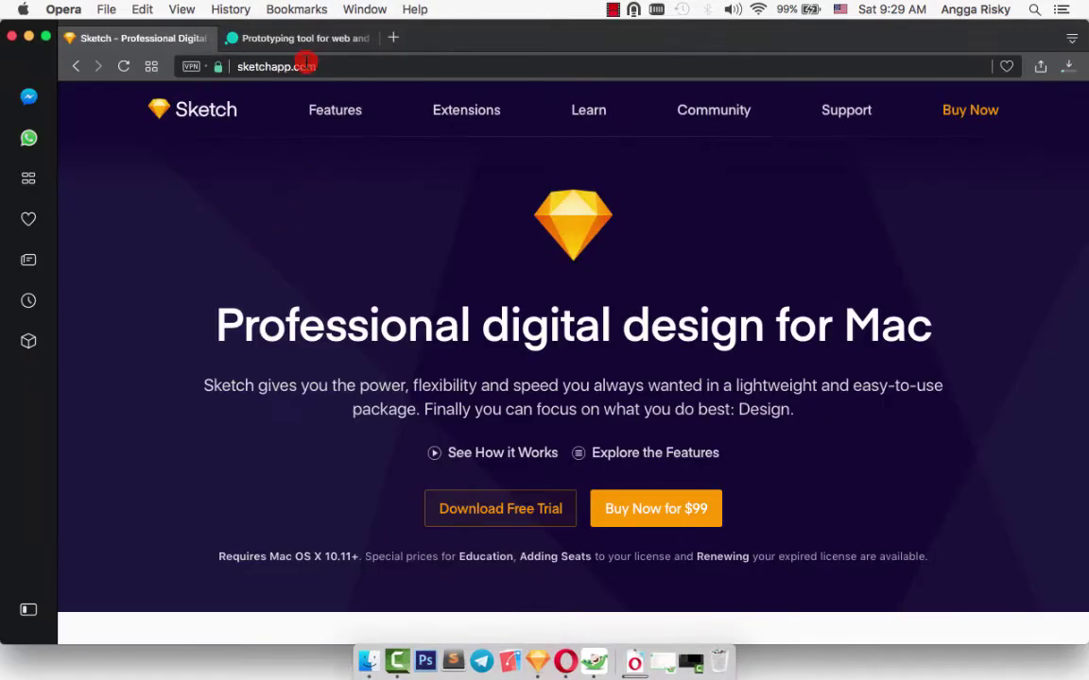
{"action": "scroll", "coordinate": [379, 319], "scroll_direction": "down", "scroll_amount": 2}
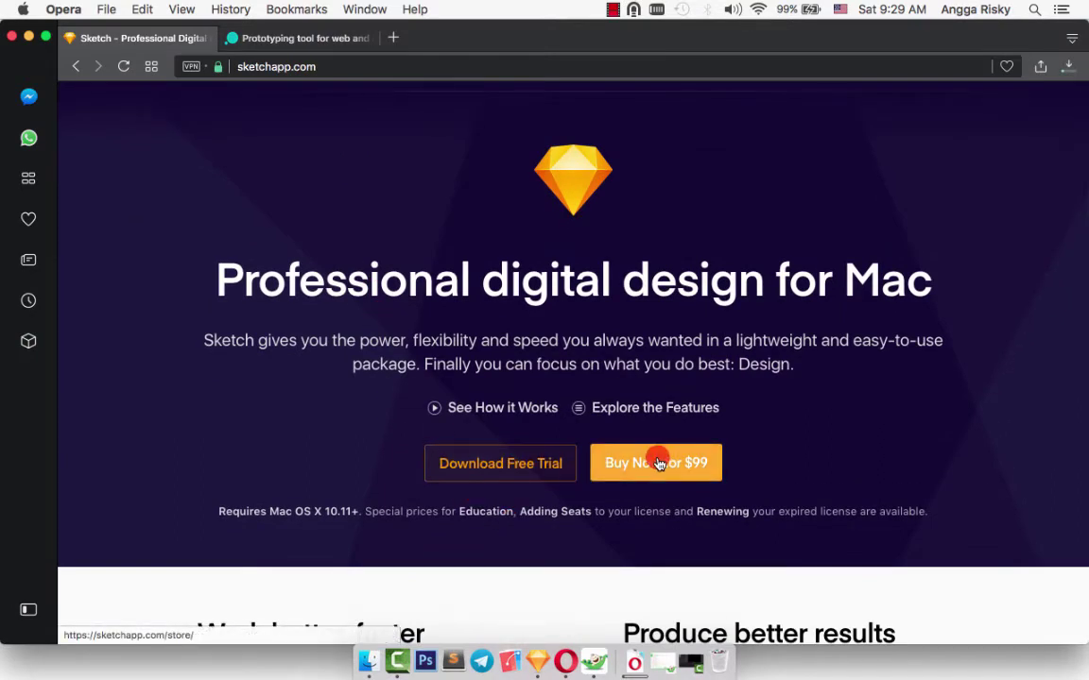
{"action": "scroll", "coordinate": [384, 296], "scroll_direction": "down", "scroll_amount": 2}
{"action": "scroll", "coordinate": [388, 297], "scroll_direction": "up", "scroll_amount": 2}
{"action": "scroll", "coordinate": [388, 297], "scroll_direction": "up", "scroll_amount": 1}
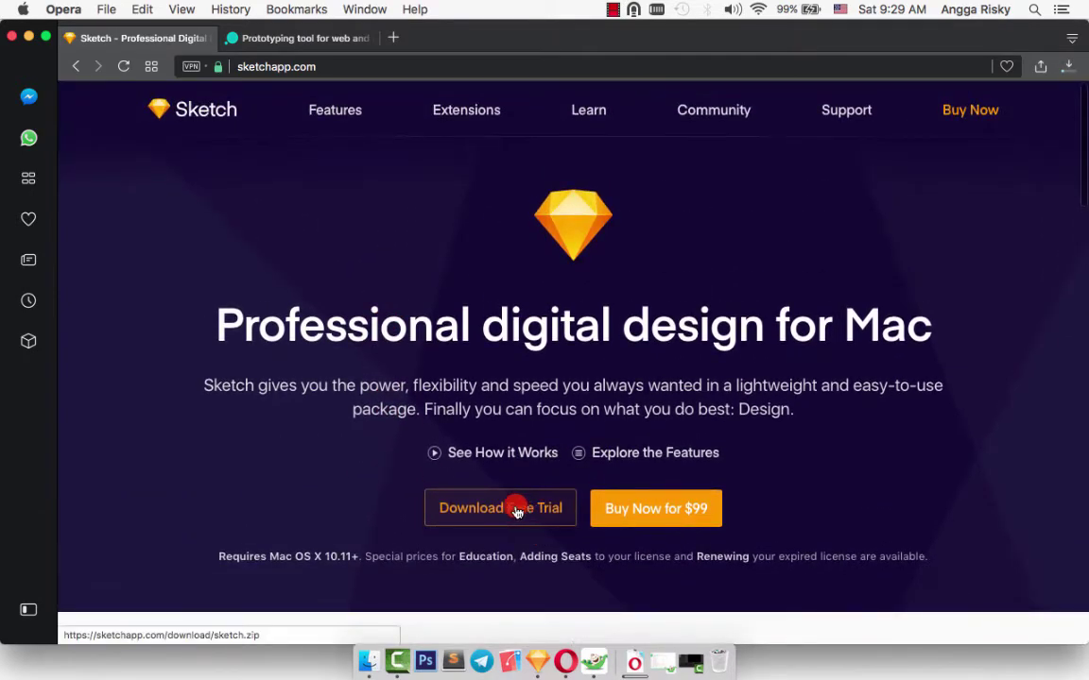
{"action": "left_click", "coordinate": [326, 41]}
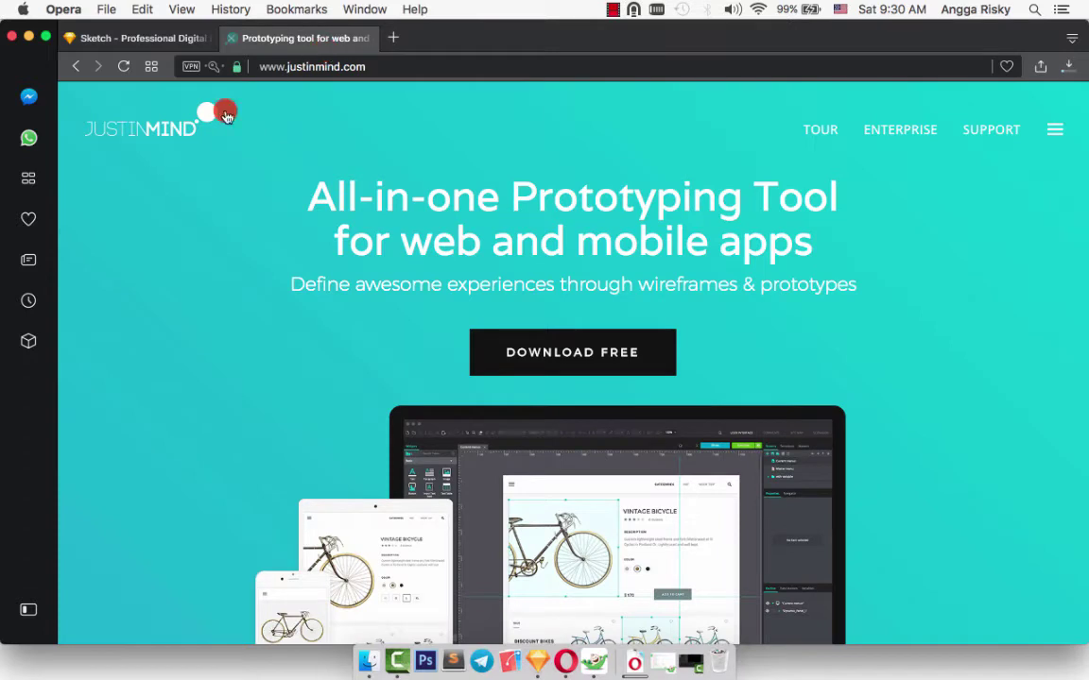
Scroll down the Justinmind website to its download section.
{"action": "scroll", "coordinate": [371, 247], "scroll_direction": "down", "scroll_amount": 1}
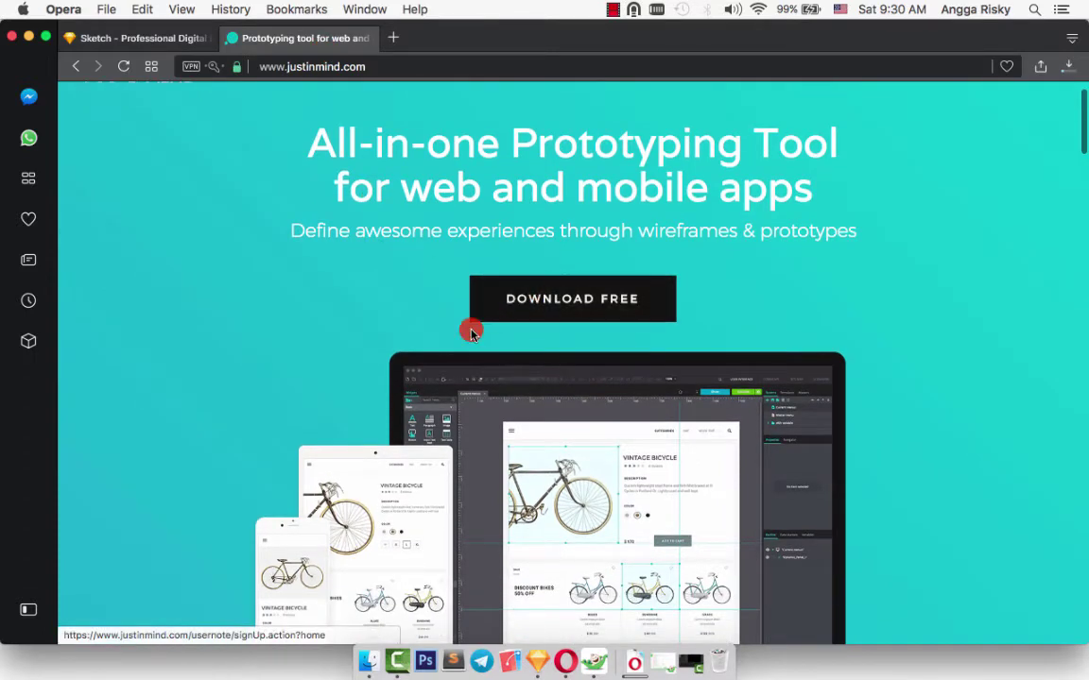
{"action": "scroll", "coordinate": [471, 333], "scroll_direction": "up", "scroll_amount": 1}
{"action": "scroll", "coordinate": [720, 248], "scroll_direction": "down", "scroll_amount": 3}
{"action": "scroll", "coordinate": [720, 251], "scroll_direction": "down", "scroll_amount": 2}
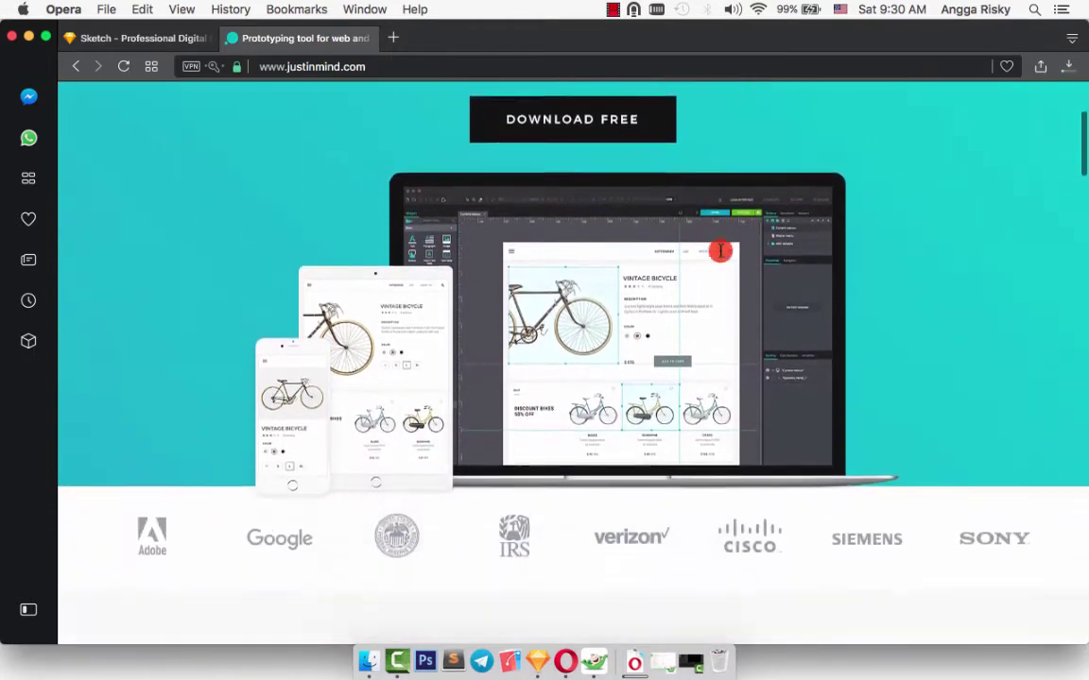
{"action": "scroll", "coordinate": [721, 250], "scroll_direction": "down", "scroll_amount": 2}
{"action": "scroll", "coordinate": [720, 251], "scroll_direction": "down", "scroll_amount": 3}
{"action": "scroll", "coordinate": [720, 250], "scroll_direction": "down", "scroll_amount": 1}
{"action": "scroll", "coordinate": [720, 250], "scroll_direction": "down", "scroll_amount": 1}
{"action": "scroll", "coordinate": [720, 250], "scroll_direction": "down", "scroll_amount": 1}
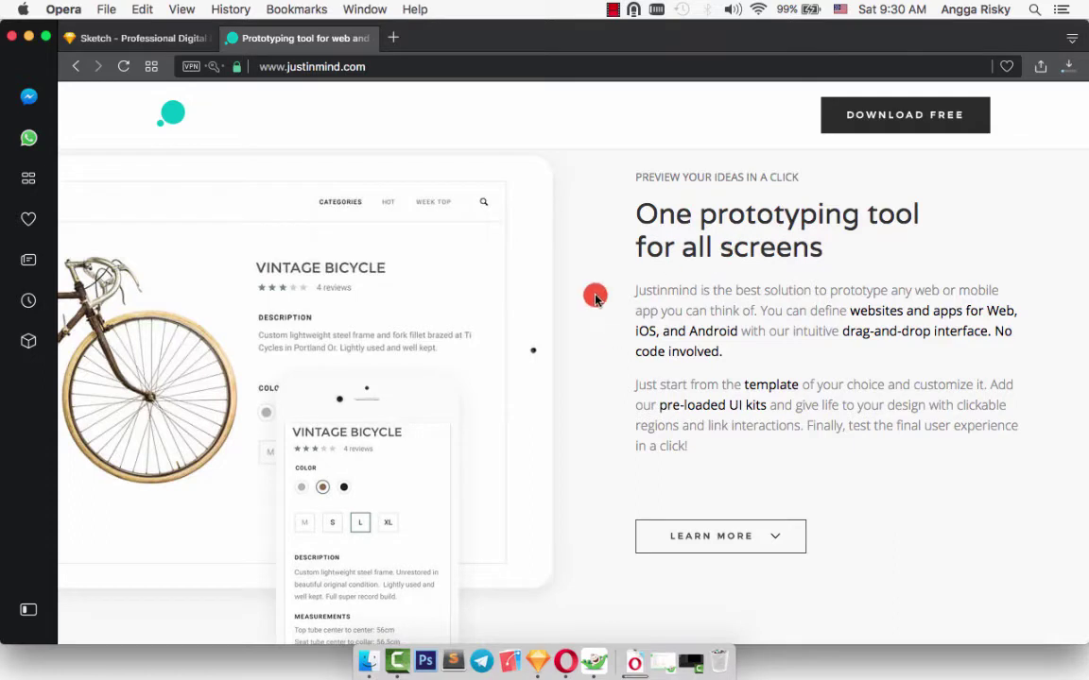
{"action": "scroll", "coordinate": [578, 399], "scroll_direction": "down", "scroll_amount": 1}
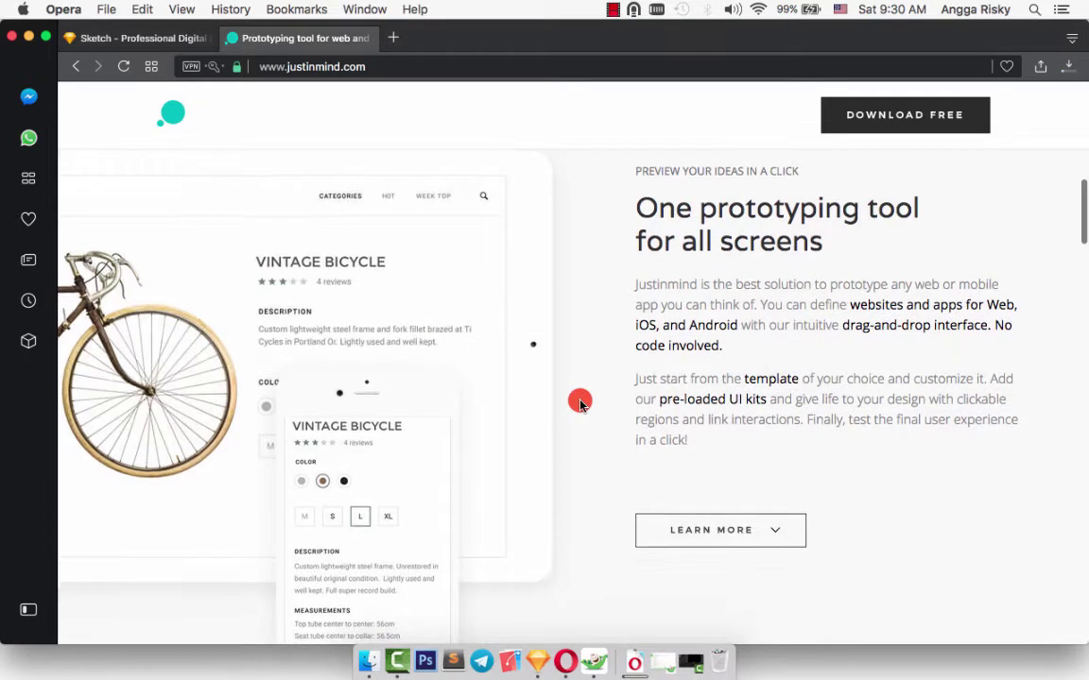
{"action": "scroll", "coordinate": [525, 366], "scroll_direction": "down", "scroll_amount": 5}
{"action": "scroll", "coordinate": [525, 366], "scroll_direction": "down", "scroll_amount": 3}
{"action": "scroll", "coordinate": [525, 367], "scroll_direction": "down", "scroll_amount": 2}
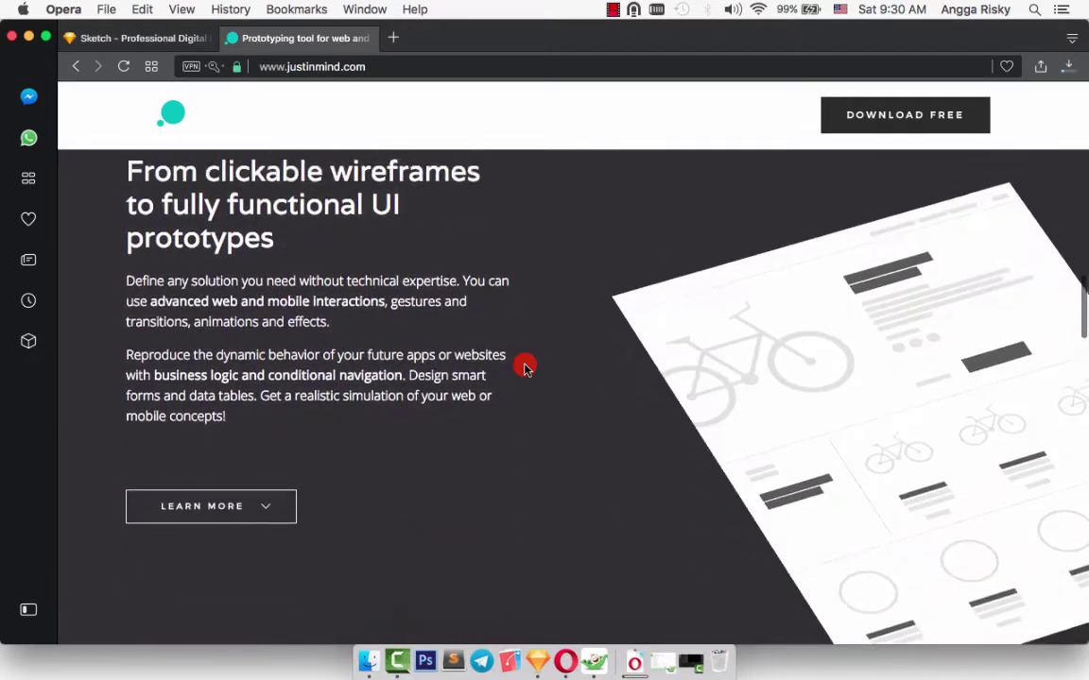
Show Opera's downloads list and select the Justinmind Prototyper installer.
{"action": "scroll", "coordinate": [524, 366], "scroll_direction": "up", "scroll_amount": 5}
{"action": "scroll", "coordinate": [525, 367], "scroll_direction": "up", "scroll_amount": 10}
{"action": "left_click", "coordinate": [524, 367]}
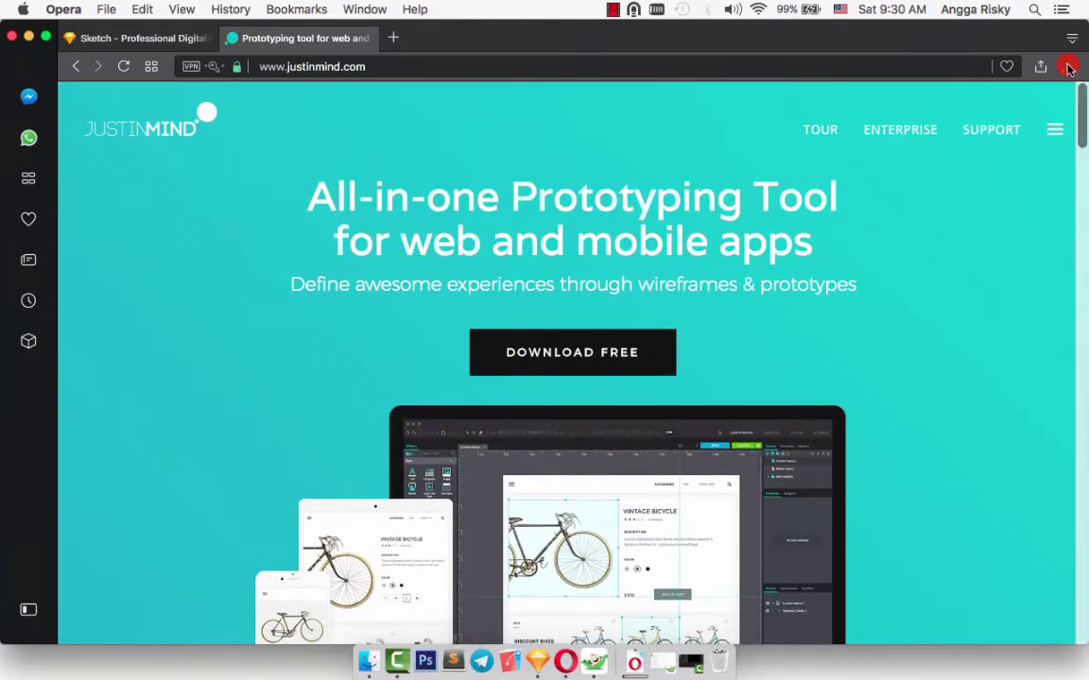
{"action": "left_click", "coordinate": [919, 149]}
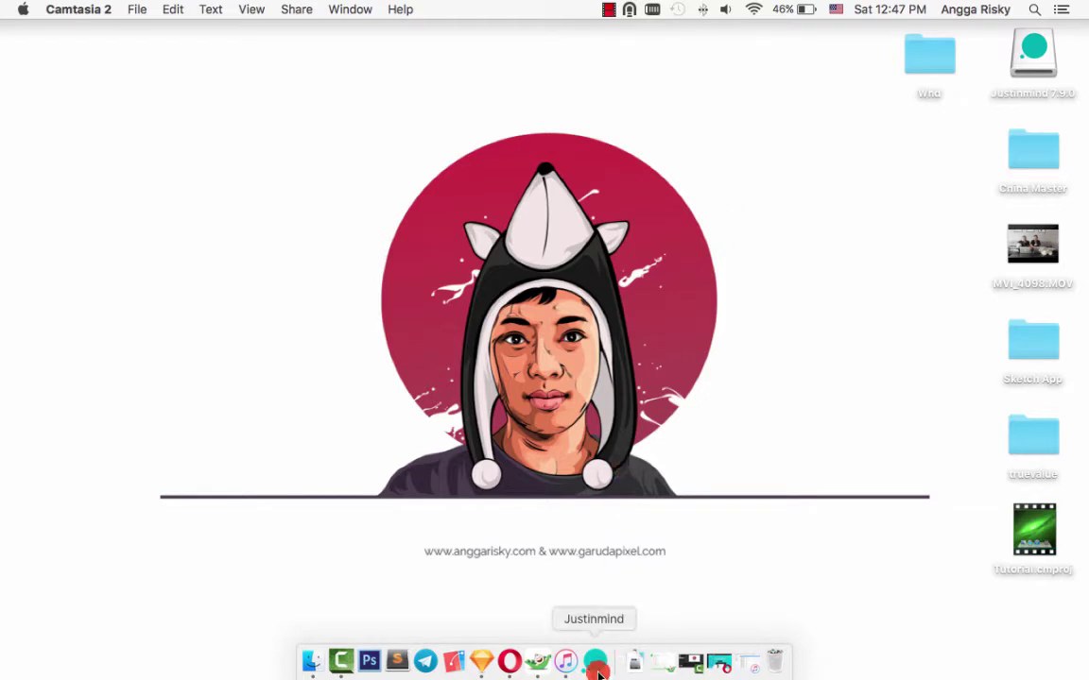
{"action": "left_click", "coordinate": [595, 661]}
{"action": "left_click", "coordinate": [662, 298]}
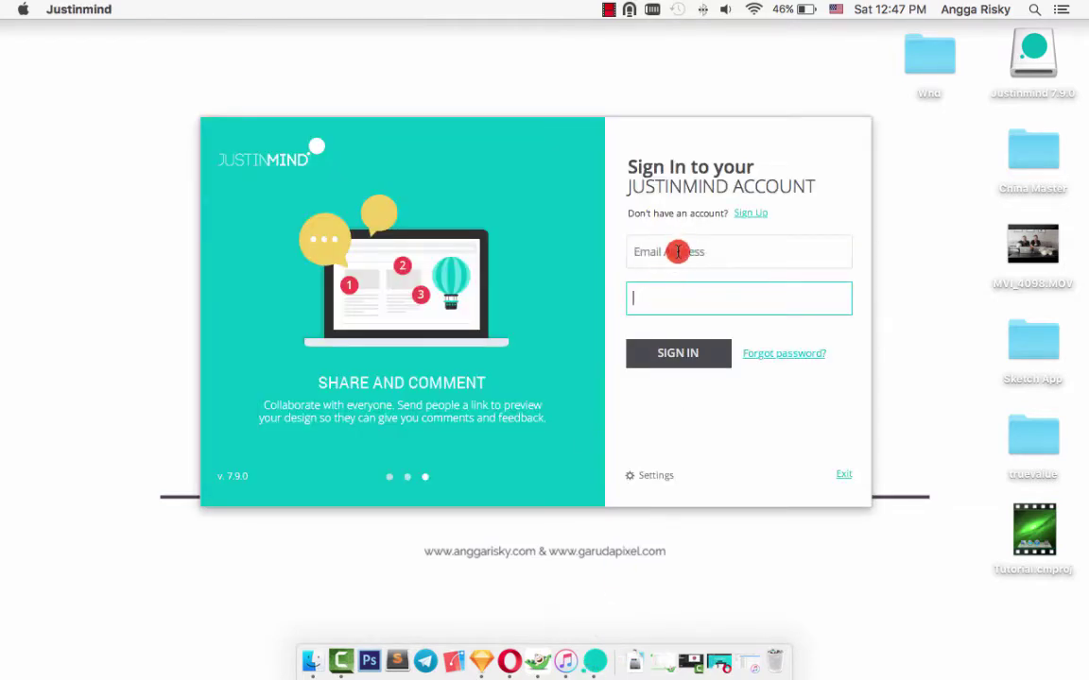
{"action": "left_click", "coordinate": [677, 251]}
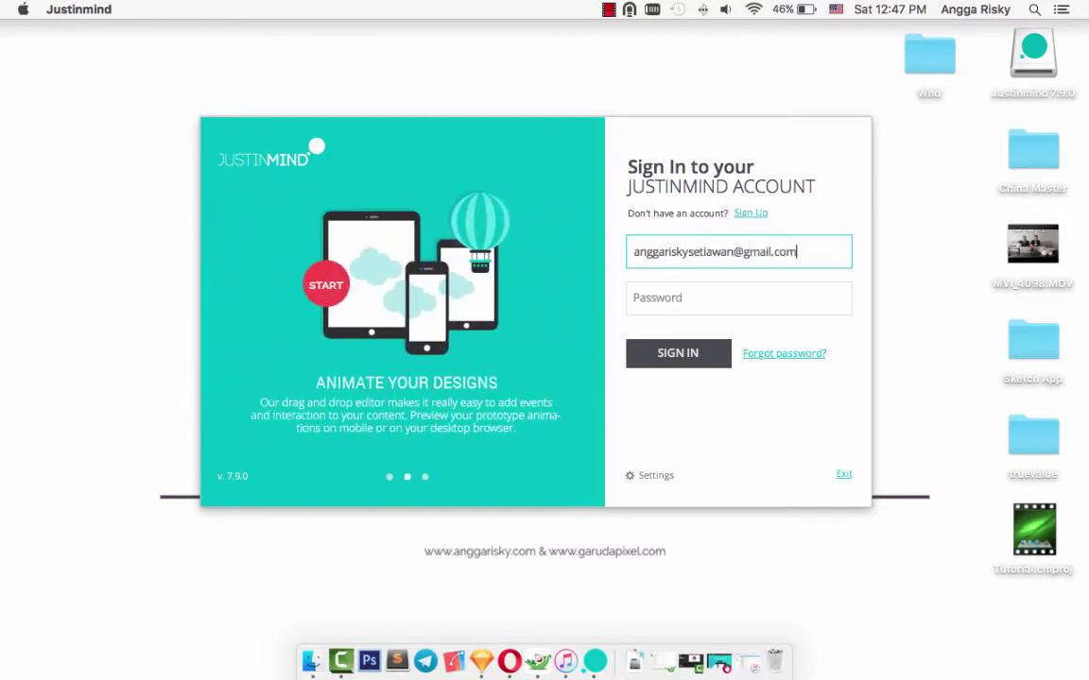
{"action": "key", "text": "Tab"}
{"action": "left_click", "coordinate": [662, 356]}
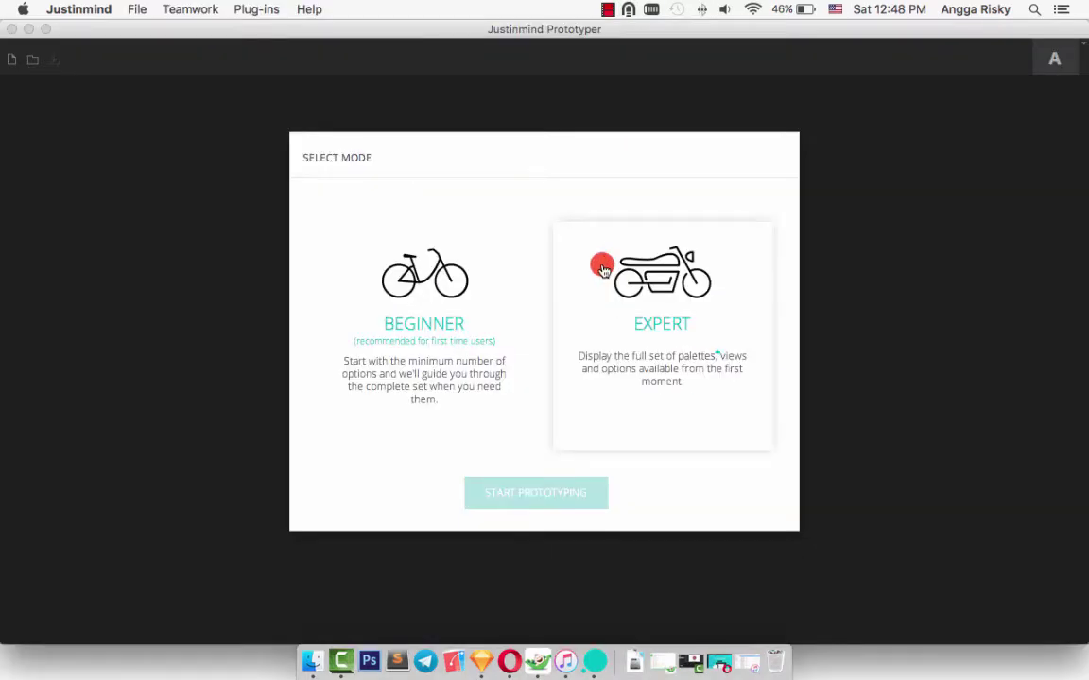
{"action": "left_click", "coordinate": [599, 264]}
{"action": "left_click", "coordinate": [449, 284]}
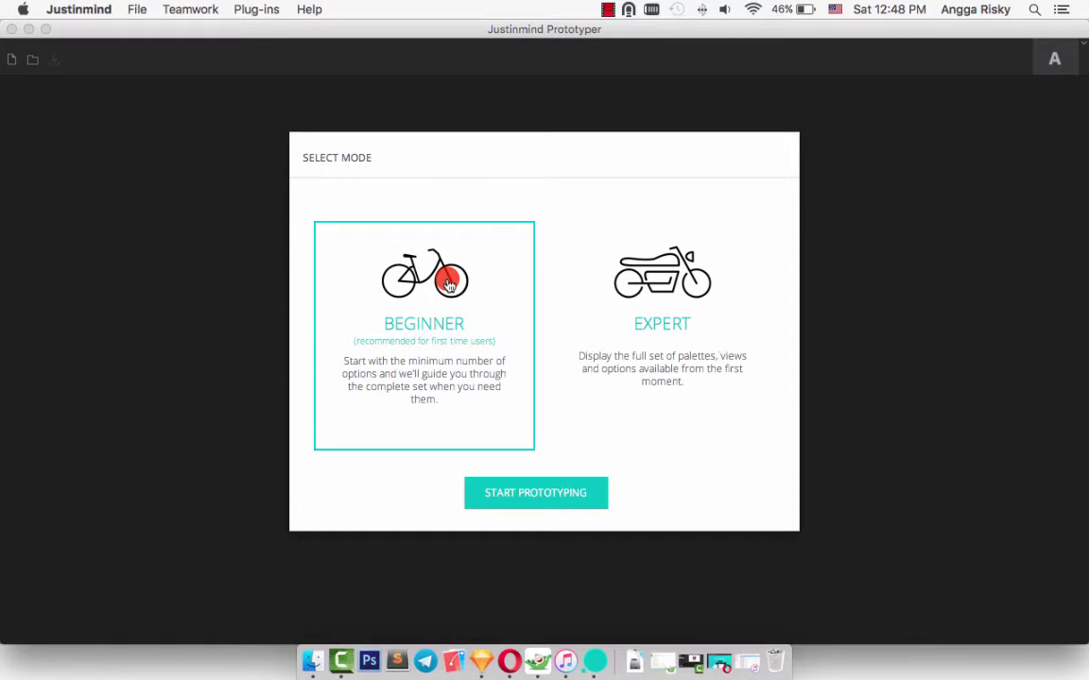
Keep Beginner selected in Select Mode and start prototyping.
{"action": "left_click", "coordinate": [574, 316]}
{"action": "left_click", "coordinate": [438, 320]}
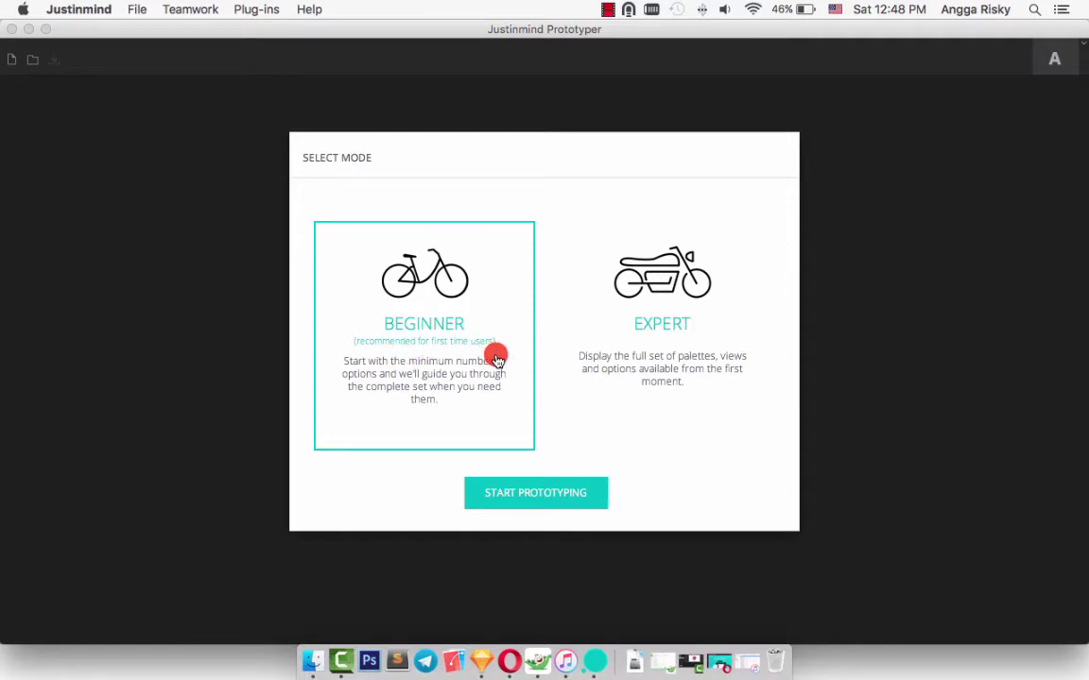
{"action": "left_click", "coordinate": [543, 493]}
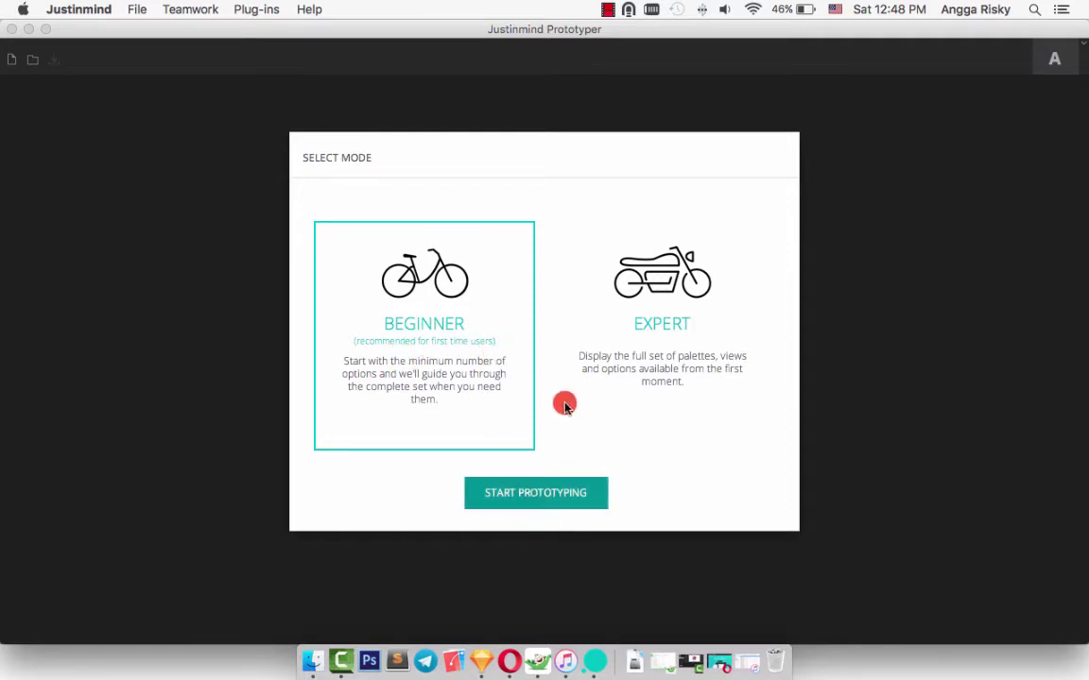
{"action": "left_click", "coordinate": [541, 486]}
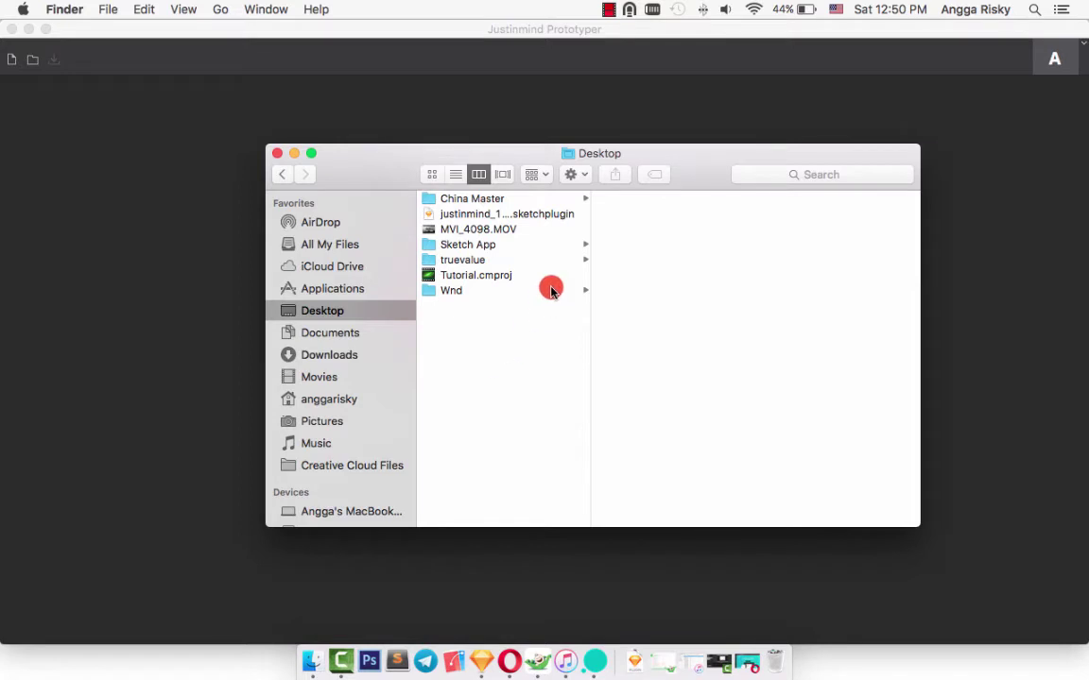
Install justinmind_1.0.0.sketchplugin from the Desktop into Sketch and dismiss the confirmation.
{"action": "left_click", "coordinate": [561, 215]}
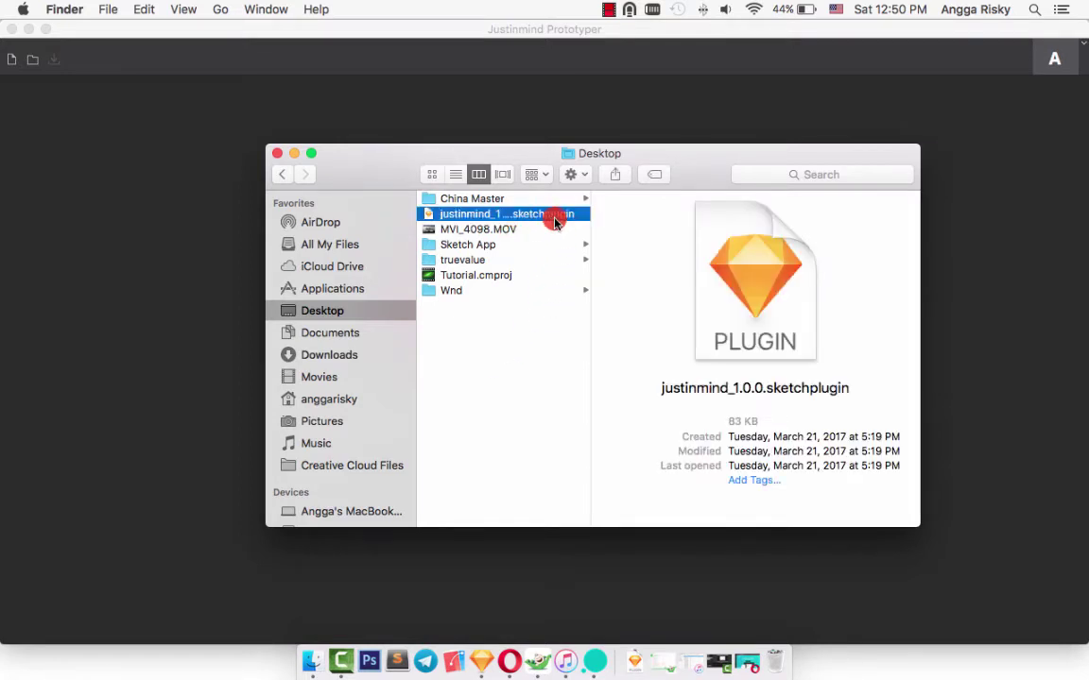
{"action": "left_click", "coordinate": [554, 216]}
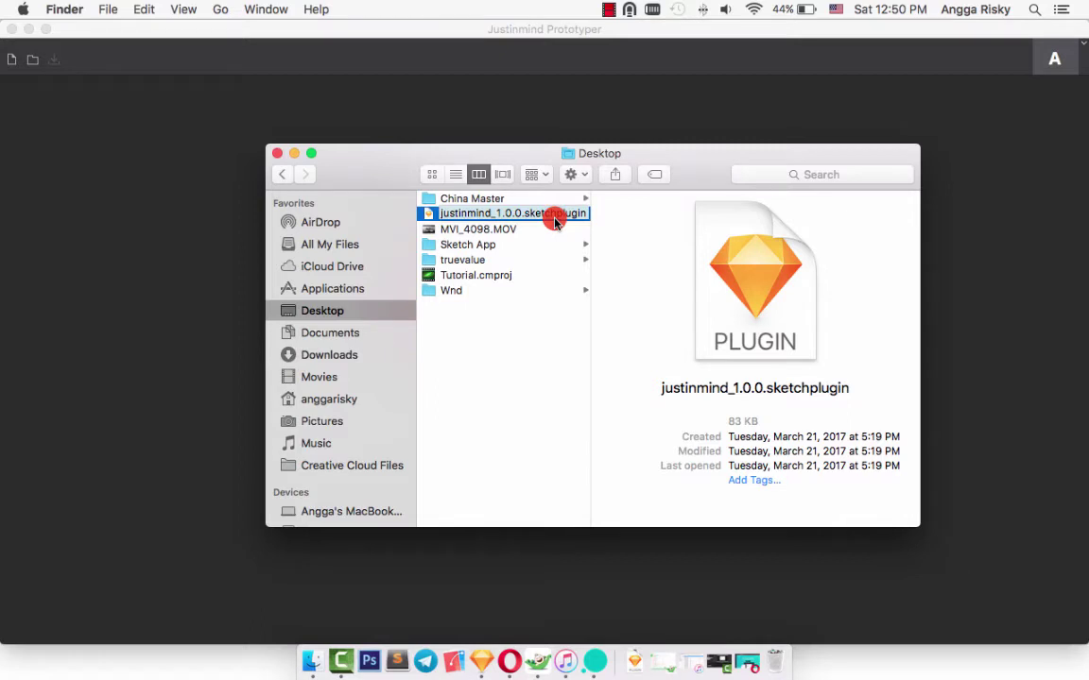
{"action": "left_click", "coordinate": [524, 317]}
{"action": "double_click", "coordinate": [558, 215]}
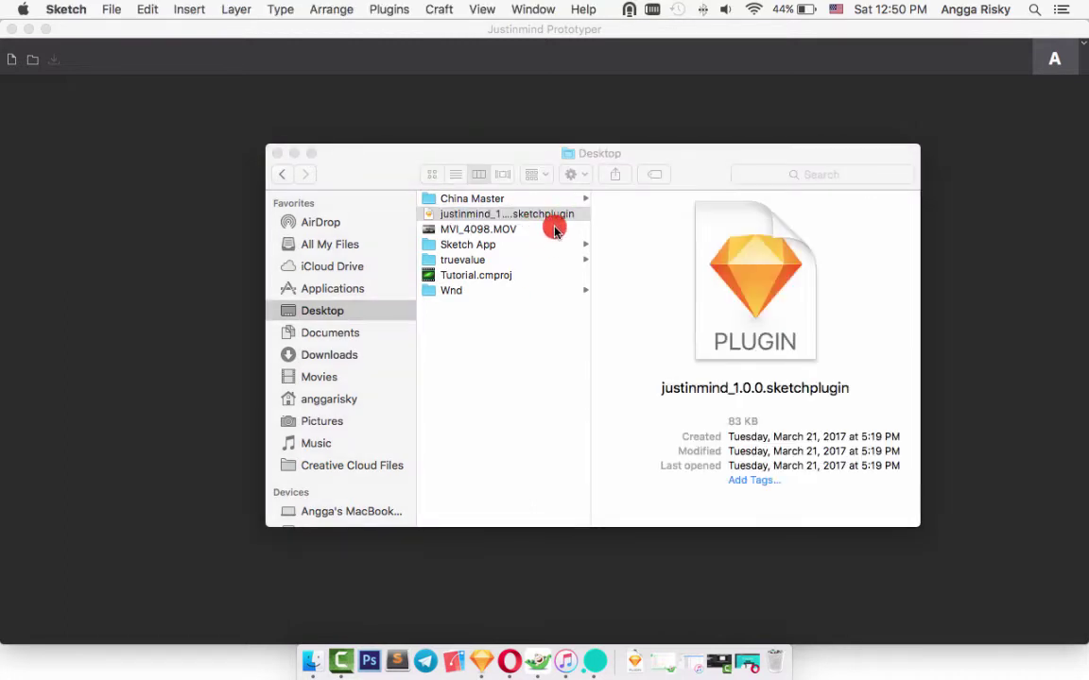
{"action": "left_click", "coordinate": [294, 153]}
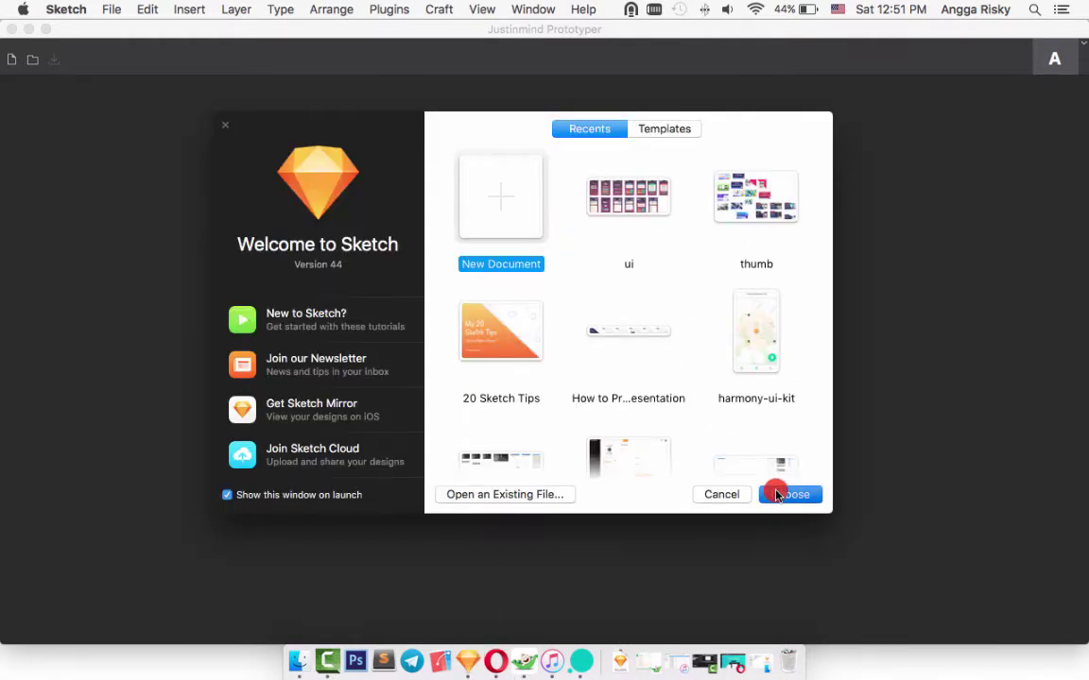
Create a new Sketch document and confirm Justinmind appears under Plugins.
{"action": "left_click", "coordinate": [777, 495]}
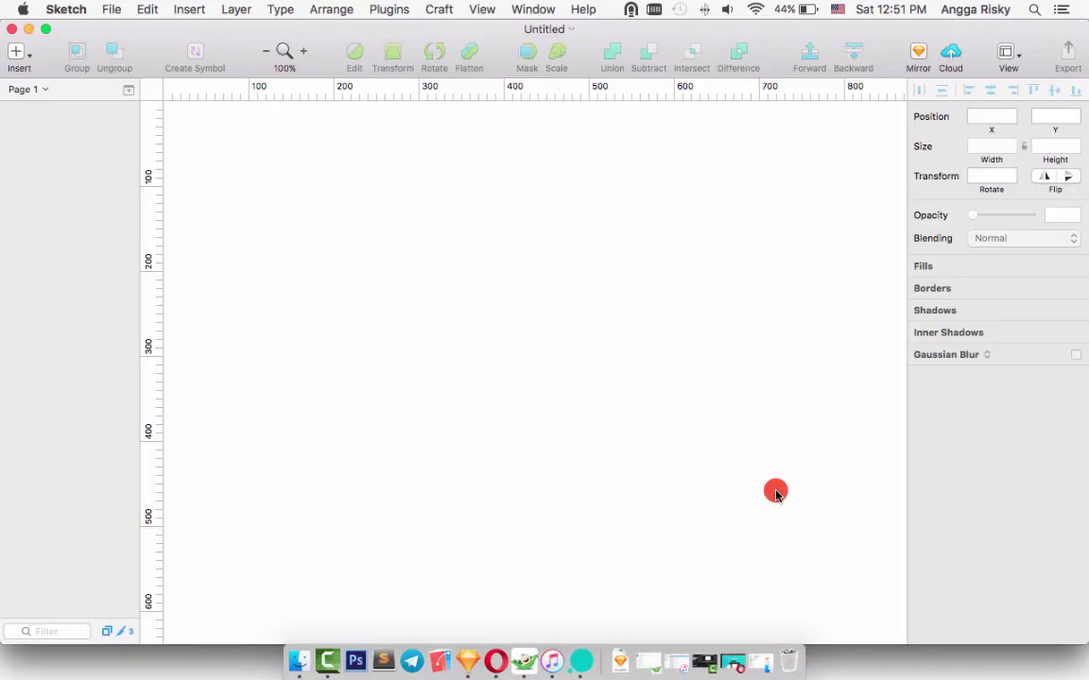
{"action": "left_click", "coordinate": [399, 11]}
{"action": "left_click", "coordinate": [392, 7]}
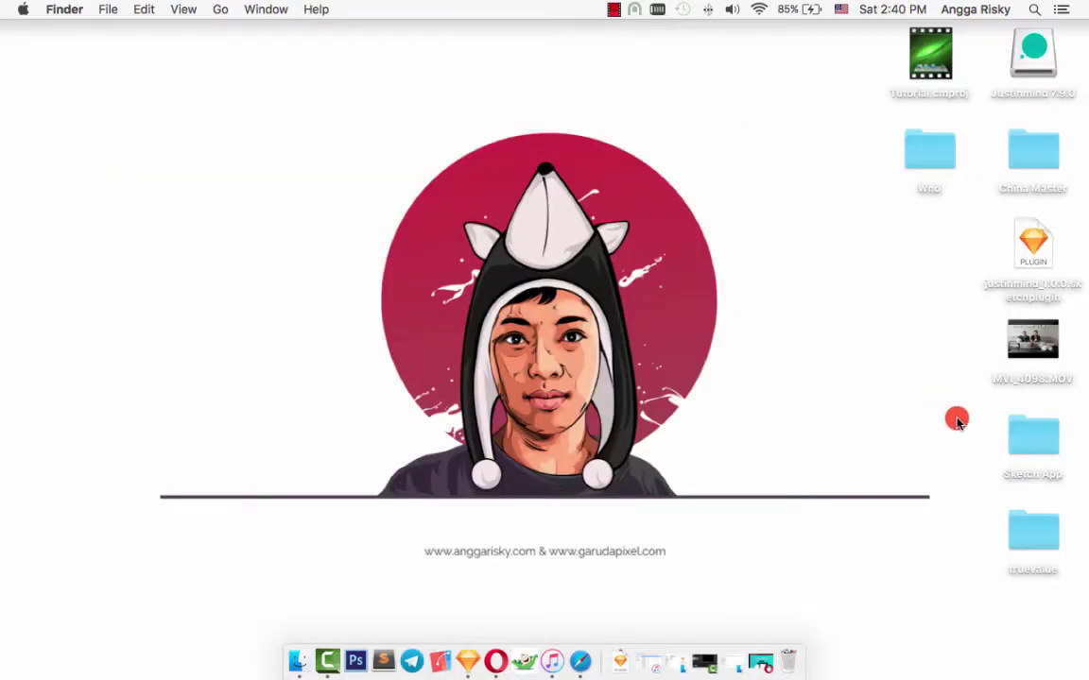
Open the Math Lounge design file from the Sketch App > Version 1 folder.
{"action": "double_click", "coordinate": [1016, 430]}
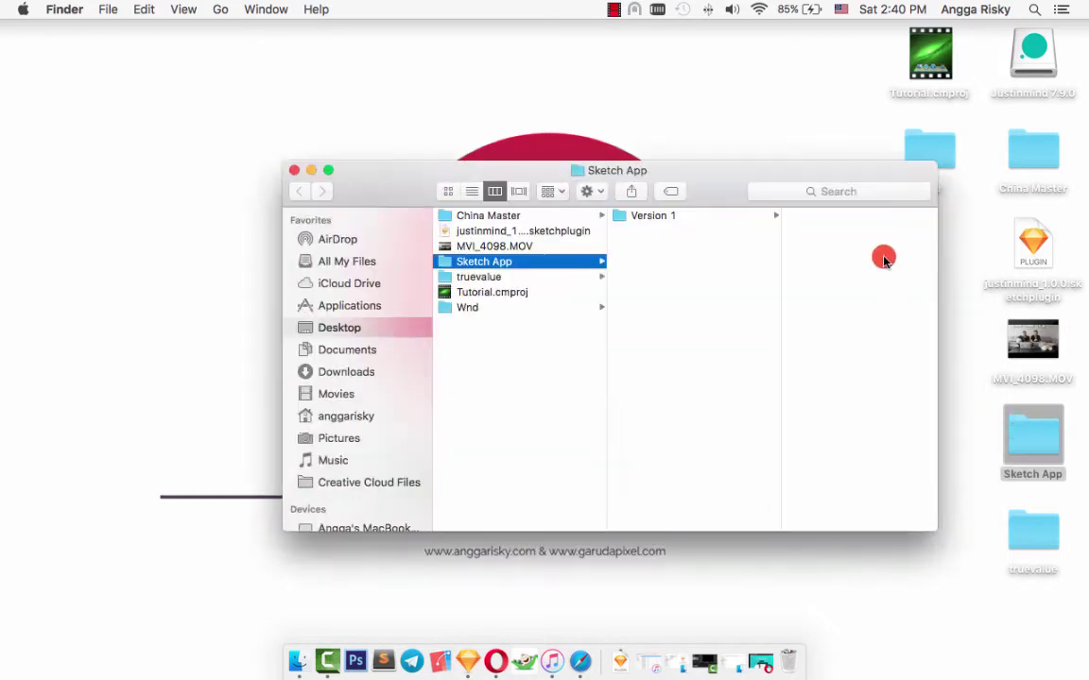
{"action": "left_click", "coordinate": [707, 215]}
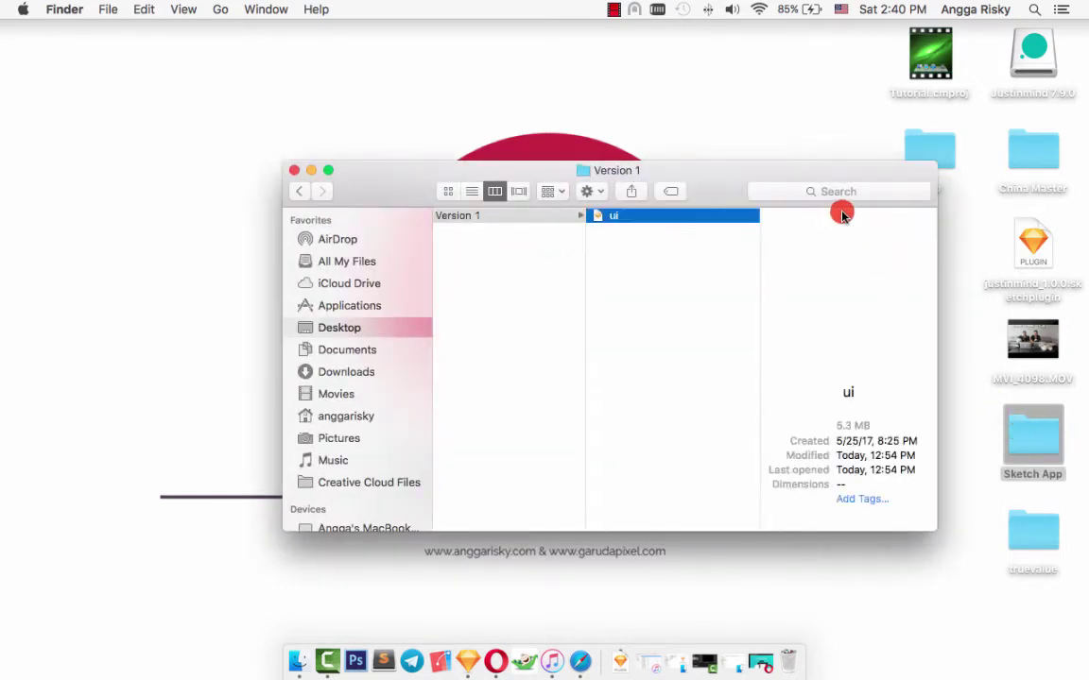
{"action": "left_click", "coordinate": [308, 172]}
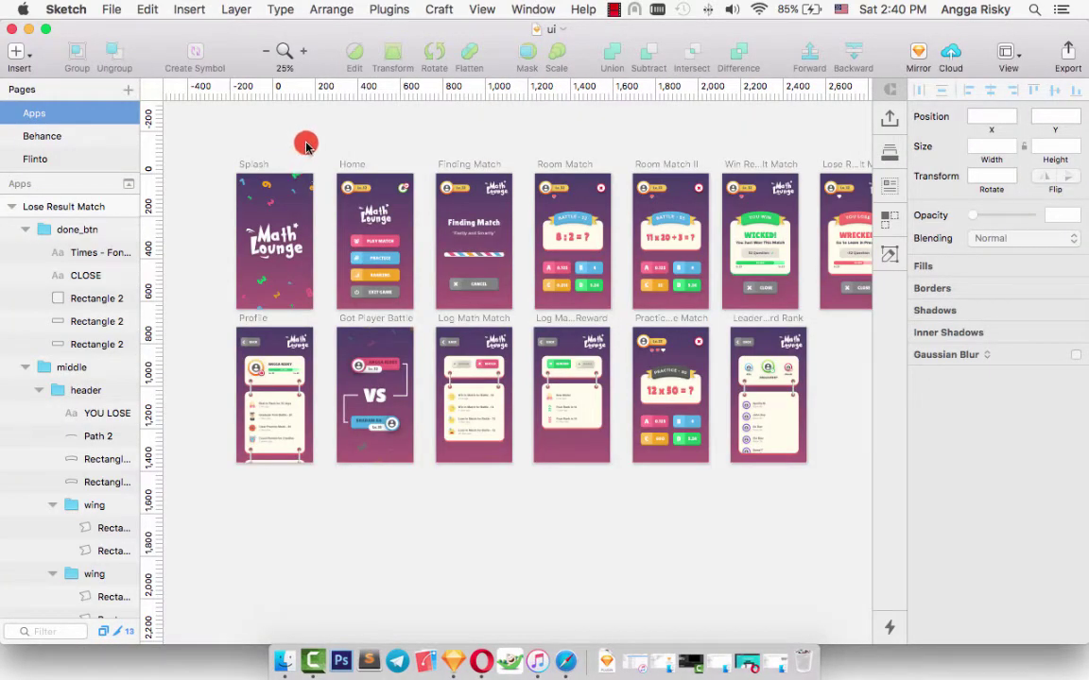
Zoom to 50% and move to the Splash, Home and Finding Match artboards.
{"action": "key", "text": "super+equal"}
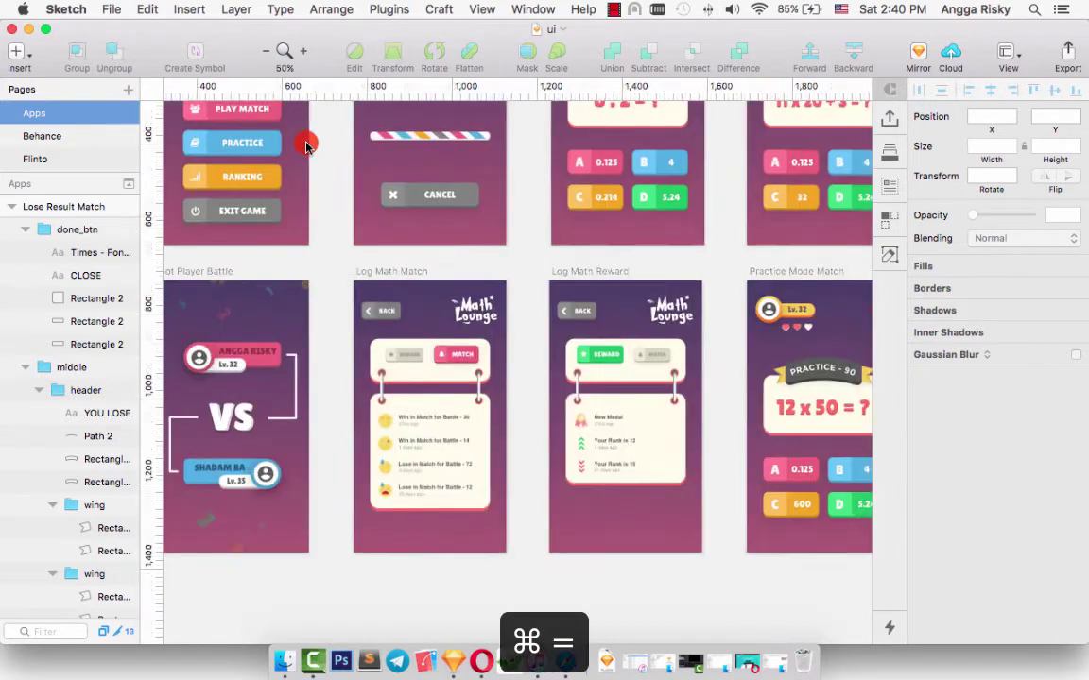
{"action": "scroll", "coordinate": [305, 144], "scroll_direction": "up", "scroll_amount": 2}
{"action": "scroll", "coordinate": [305, 144], "scroll_direction": "left", "scroll_amount": 4}
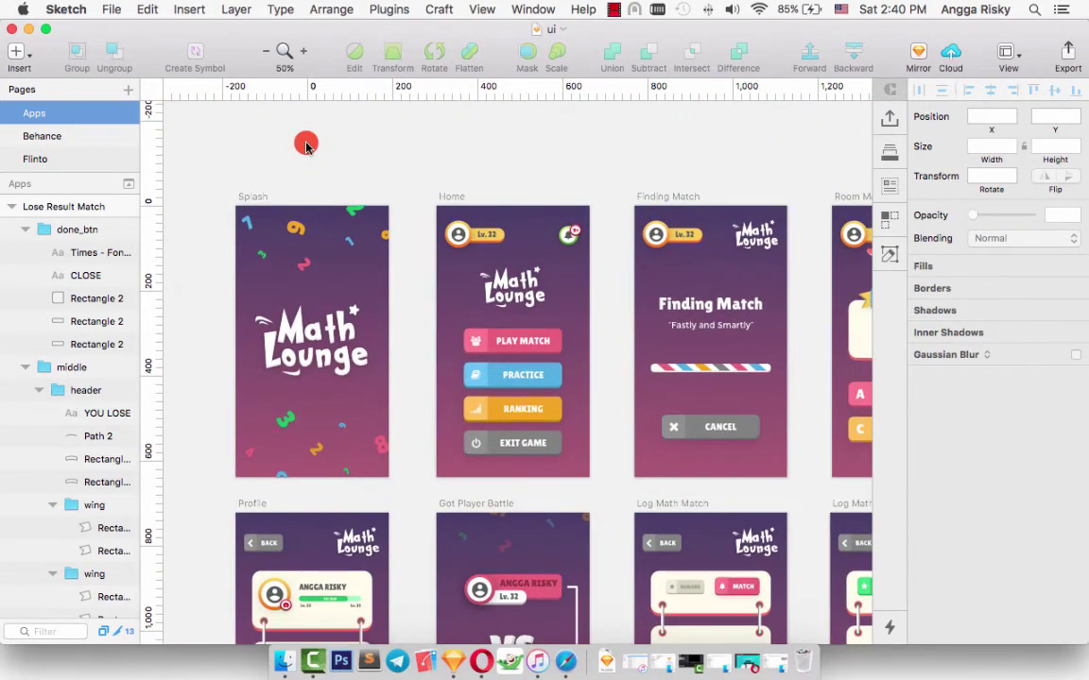
Run Justinmind's 'Export artboards as images' for Android in Portrait orientation.
{"action": "left_click", "coordinate": [383, 9]}
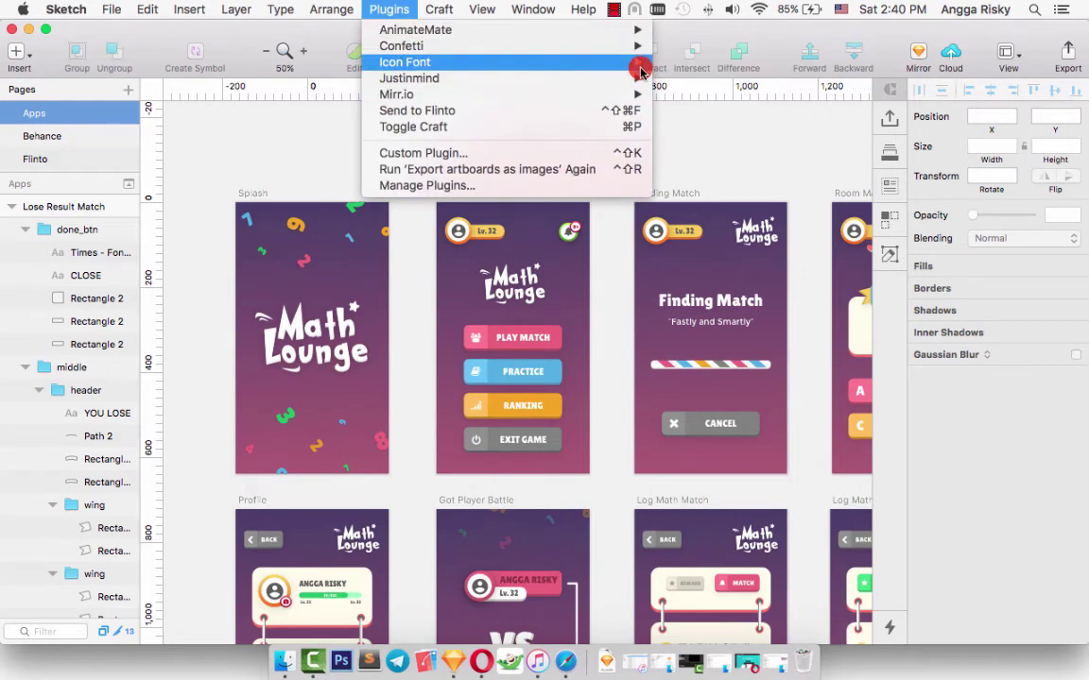
{"action": "mouse_move", "coordinate": [409, 79]}
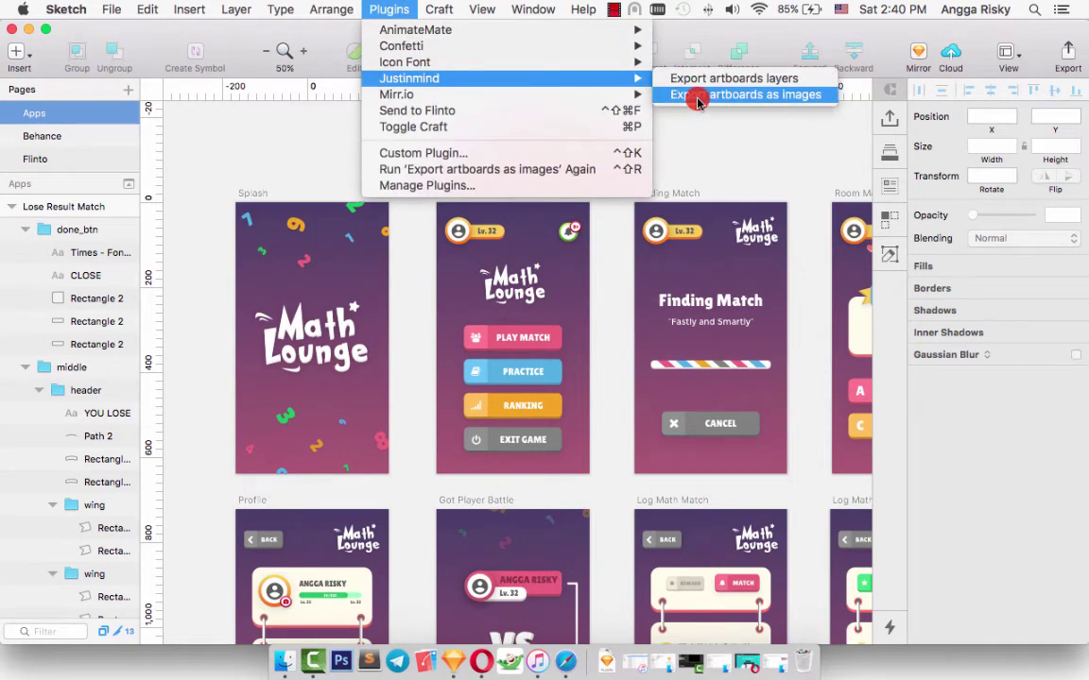
{"action": "left_click", "coordinate": [694, 95]}
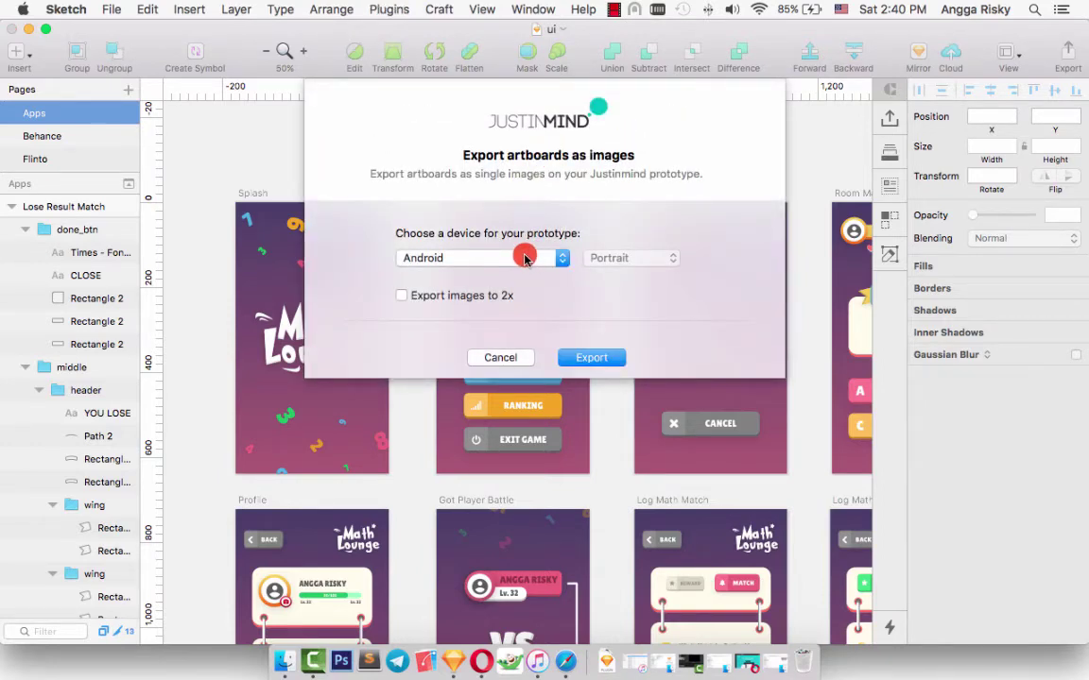
{"action": "left_click", "coordinate": [517, 257]}
{"action": "left_click", "coordinate": [452, 259]}
{"action": "left_click", "coordinate": [638, 255]}
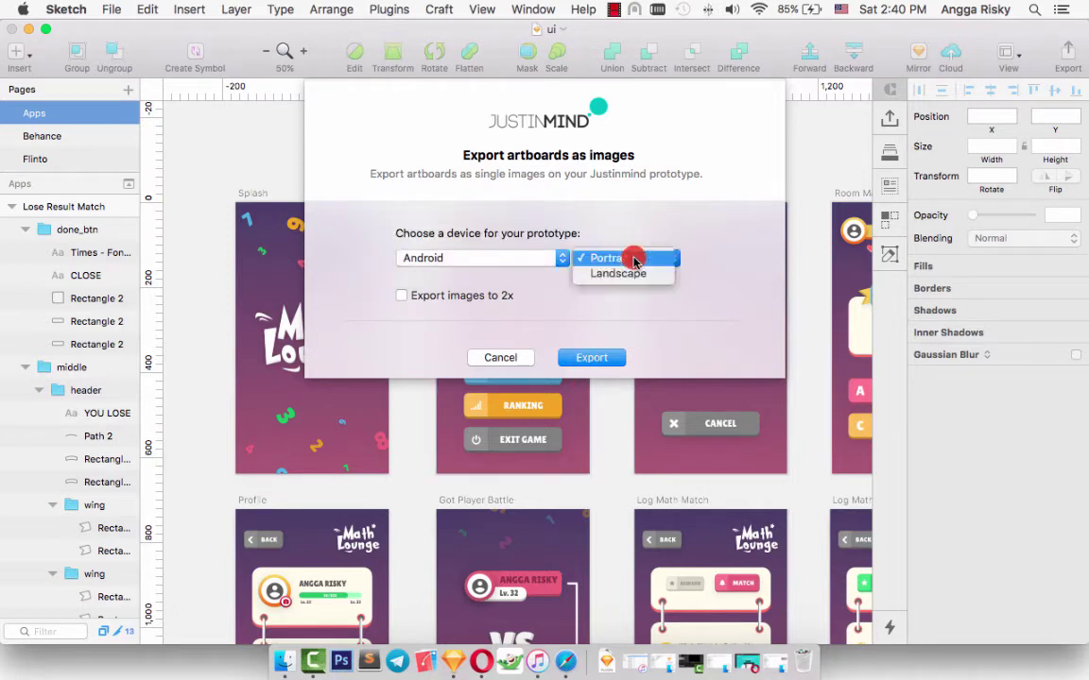
{"action": "left_click", "coordinate": [591, 356]}
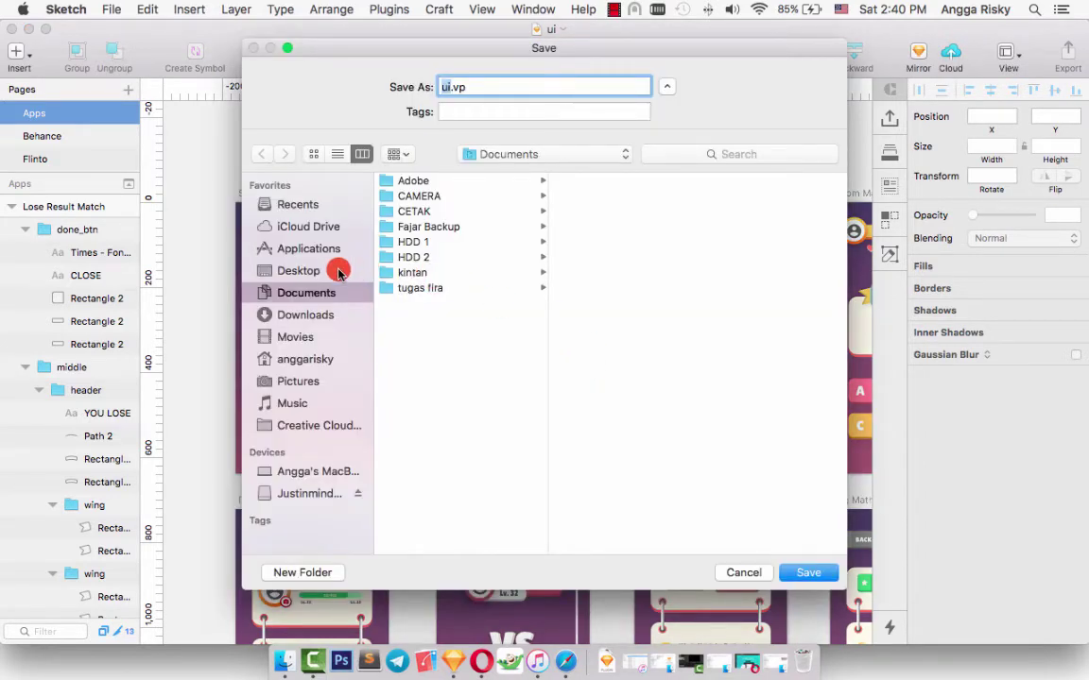
Create an 'Interaction Design' folder on the Desktop as the save location.
{"action": "left_click", "coordinate": [298, 271]}
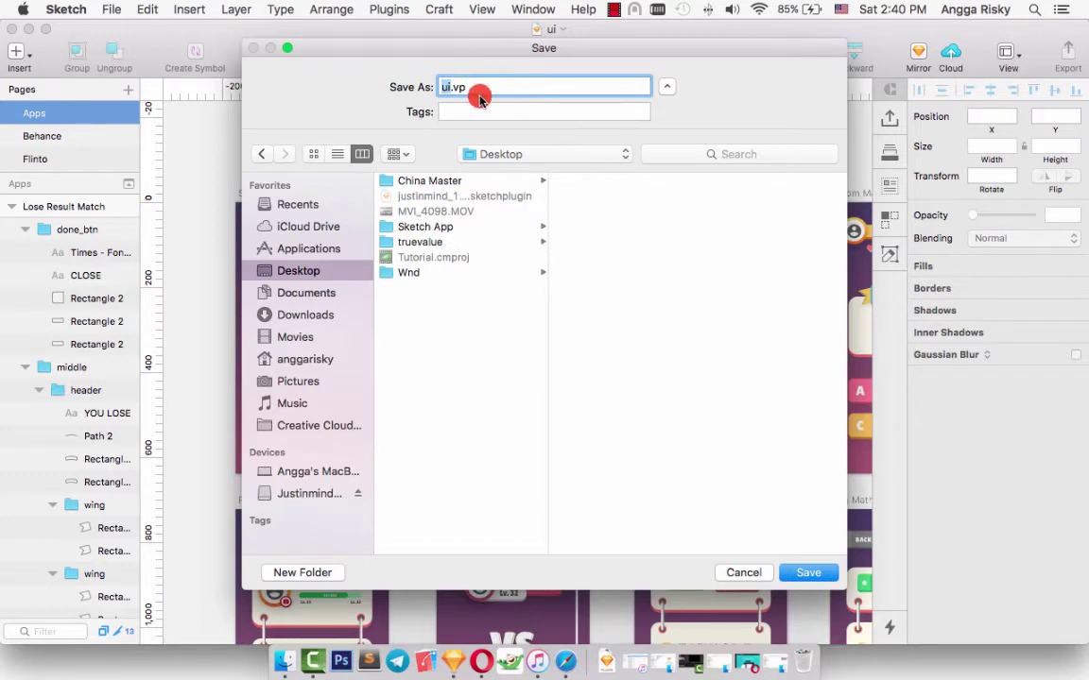
{"action": "left_click", "coordinate": [317, 573]}
{"action": "type", "text": "l"}
{"action": "type", "text": "Interaction Design"}
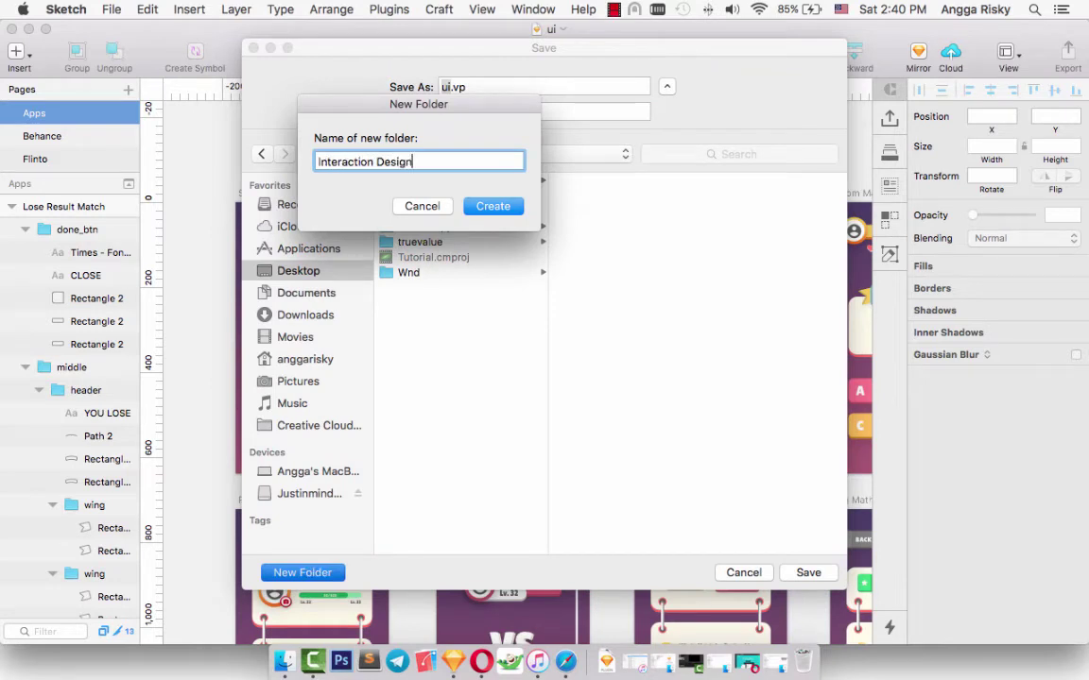
{"action": "key", "text": "Return"}
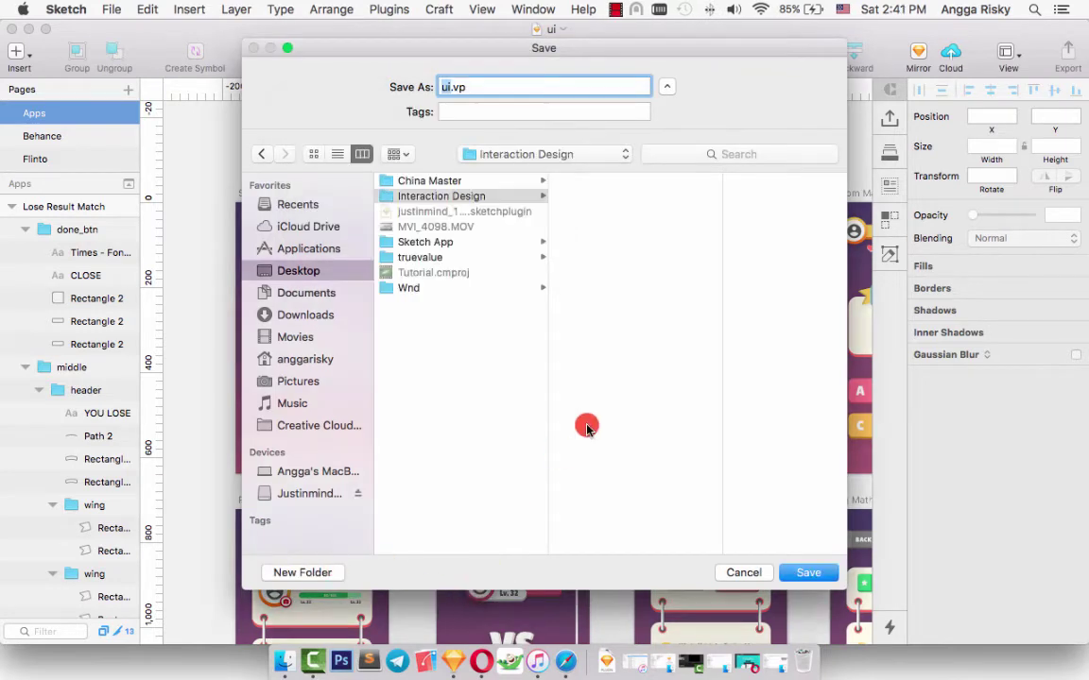
Save the export as master.vp, acknowledge completion, and minimize Sketch.
{"action": "type", "text": "master"}
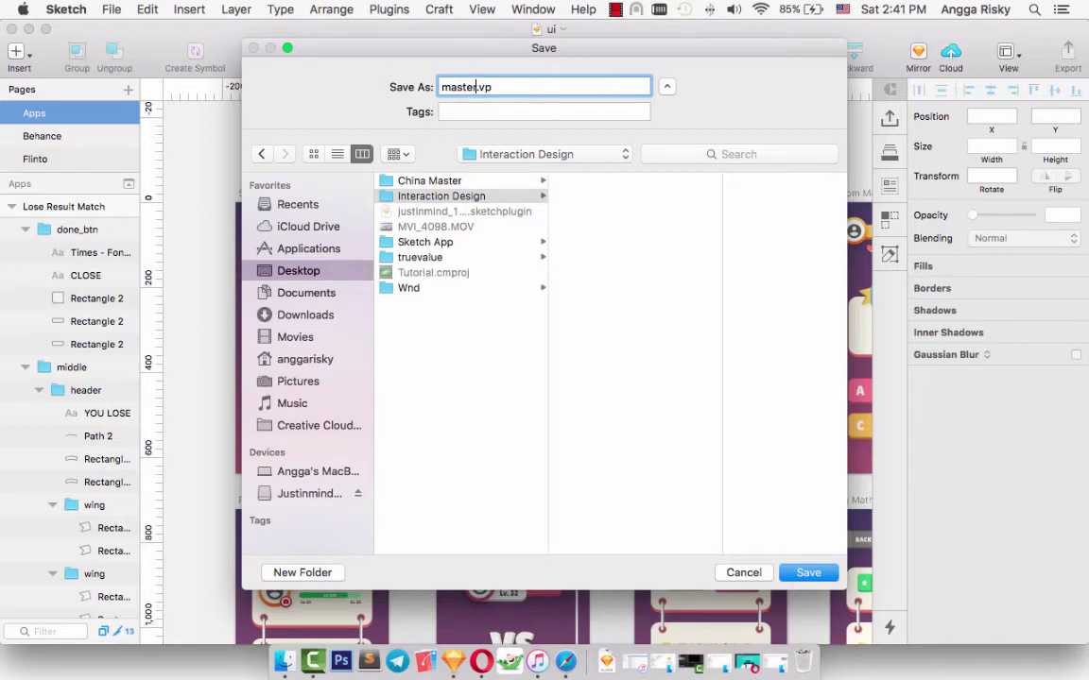
{"action": "key", "text": "Return"}
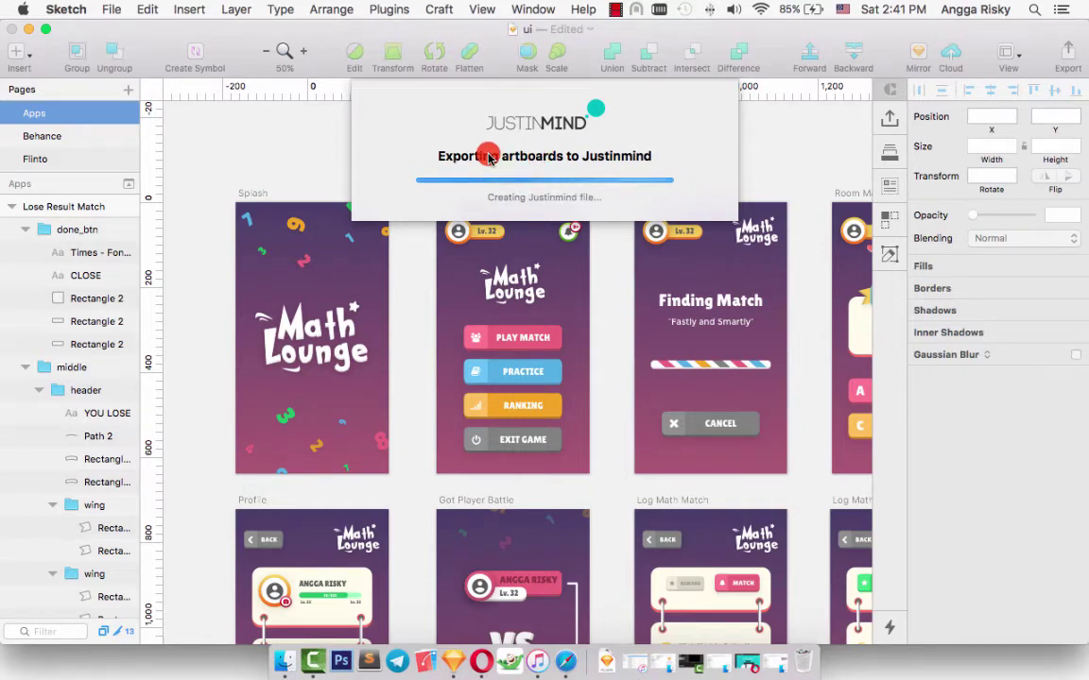
{"action": "left_click", "coordinate": [527, 193]}
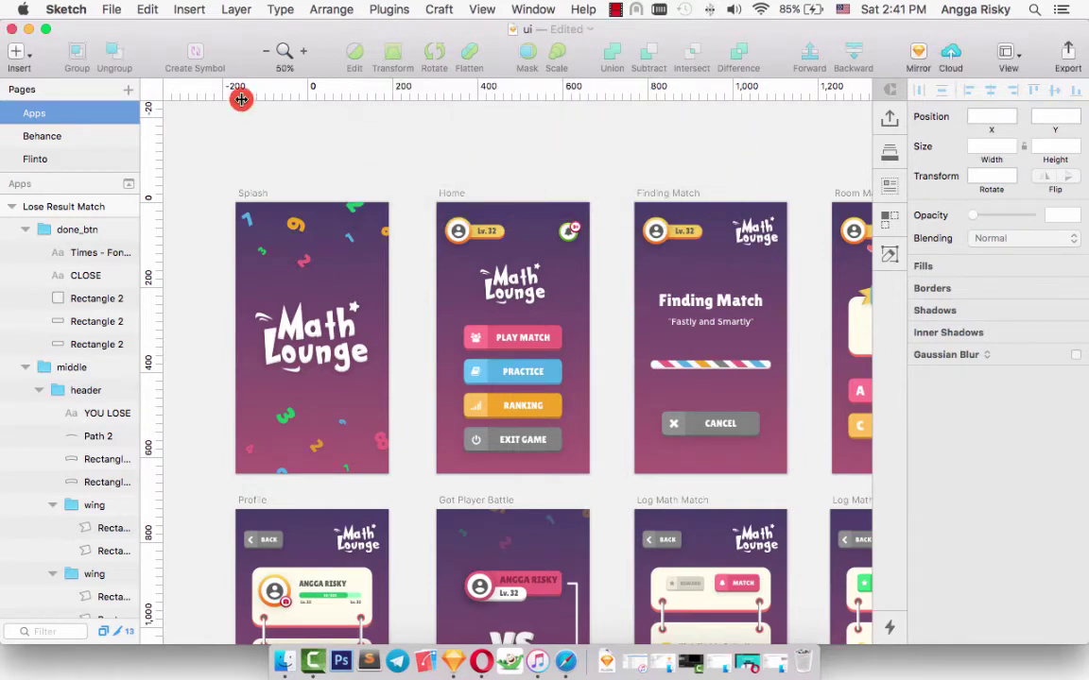
{"action": "left_click", "coordinate": [28, 28]}
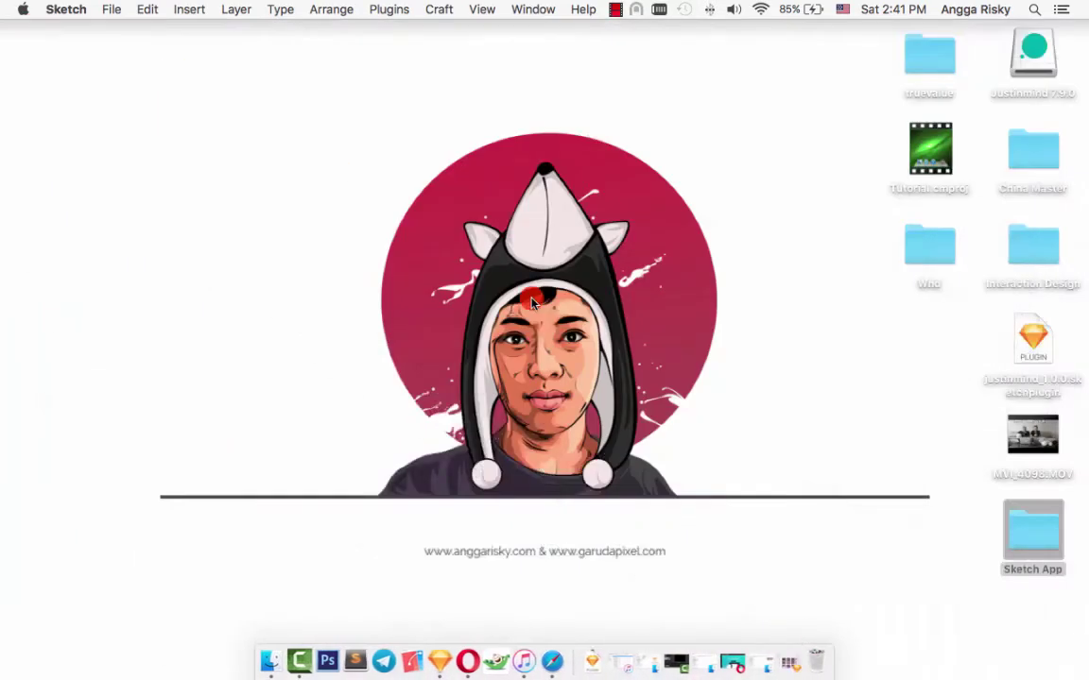
{"action": "left_click", "coordinate": [722, 416]}
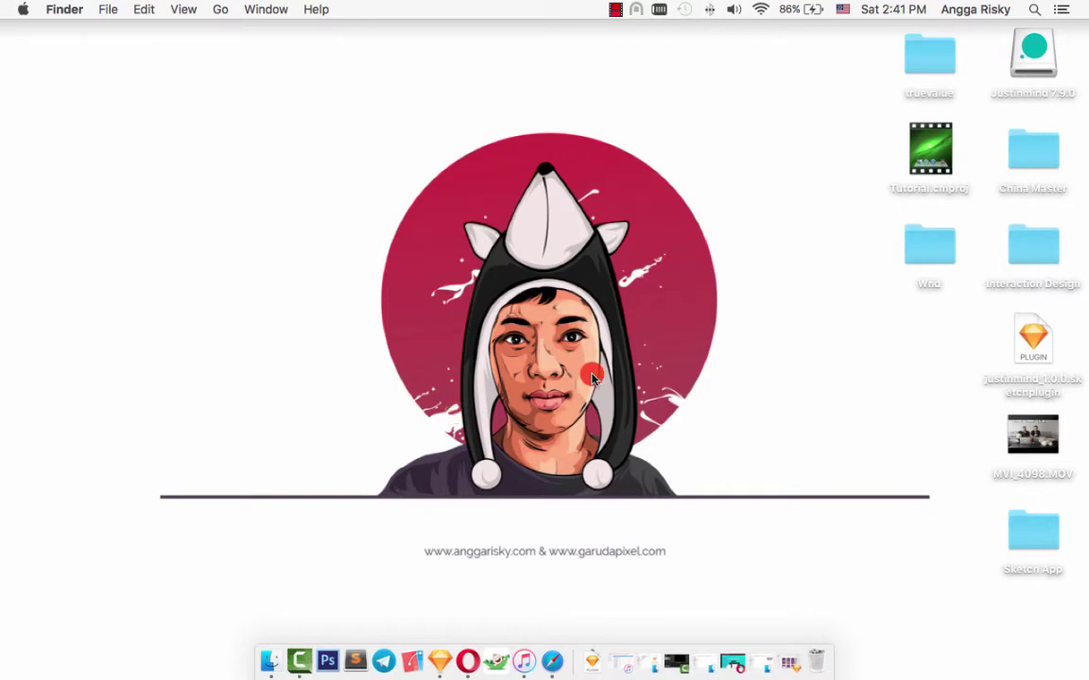
Launch Justinmind from Launchpad.
{"action": "key", "text": "F4"}
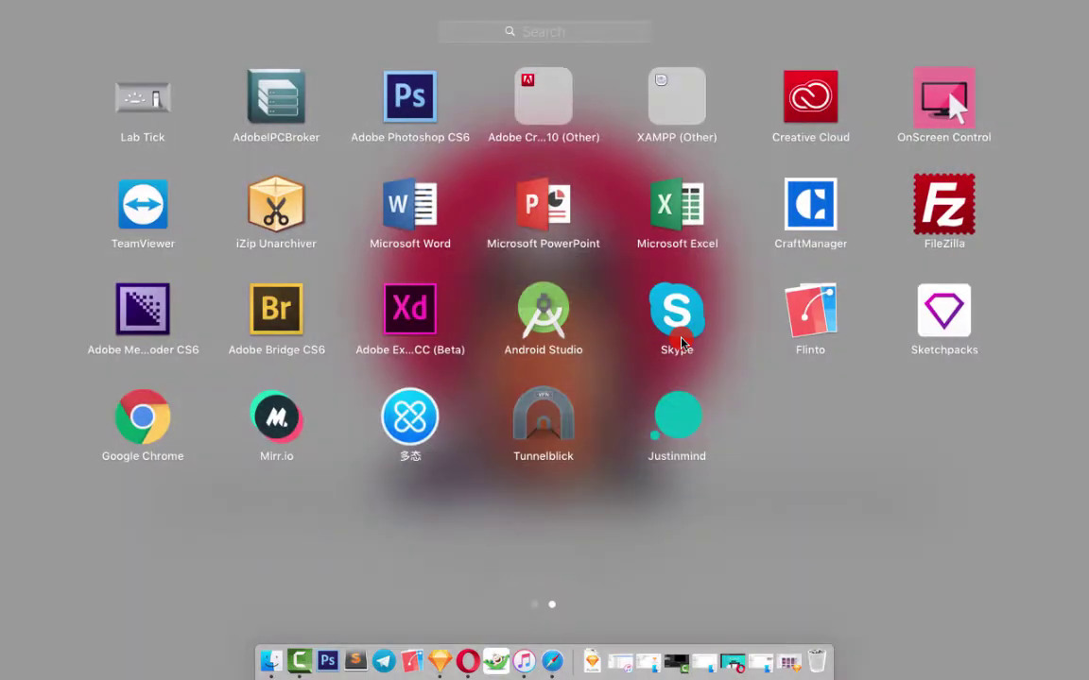
{"action": "left_click", "coordinate": [683, 427]}
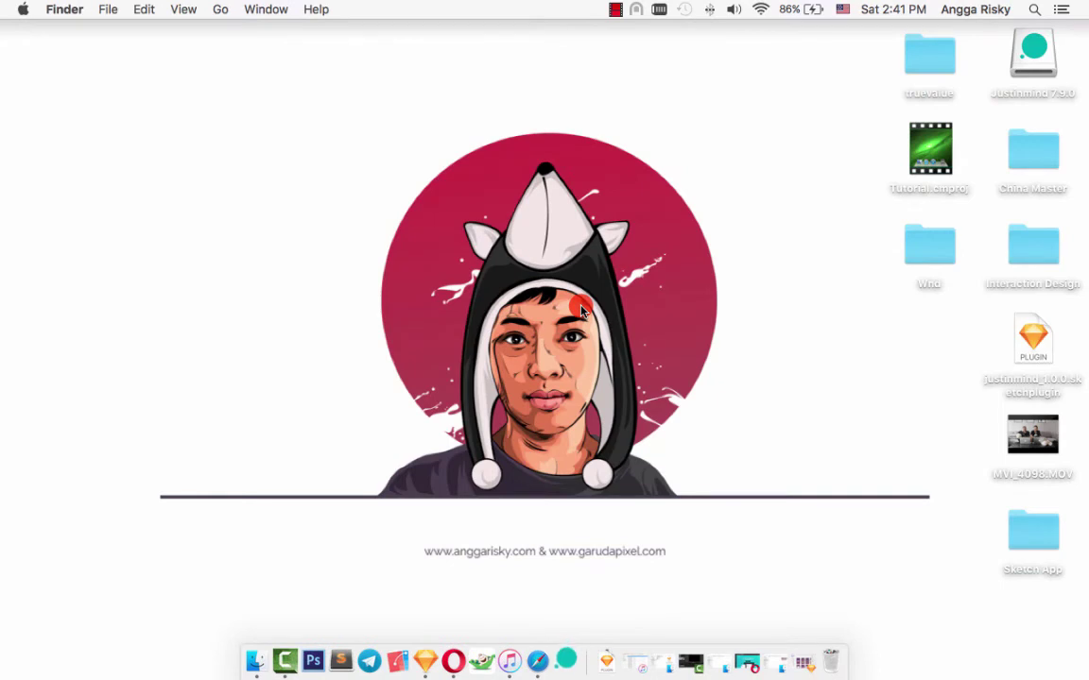
{"action": "key", "text": "shift+super+2"}
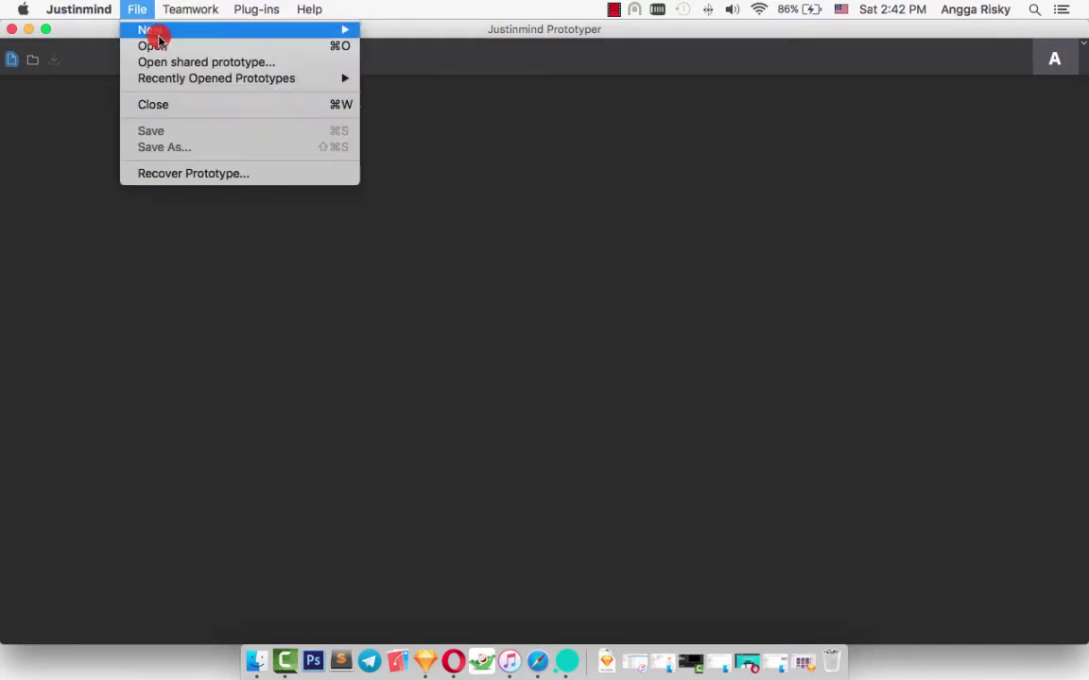
Open master.vp from Desktop > Interaction Design in Justinmind.
{"action": "left_click", "coordinate": [174, 50]}
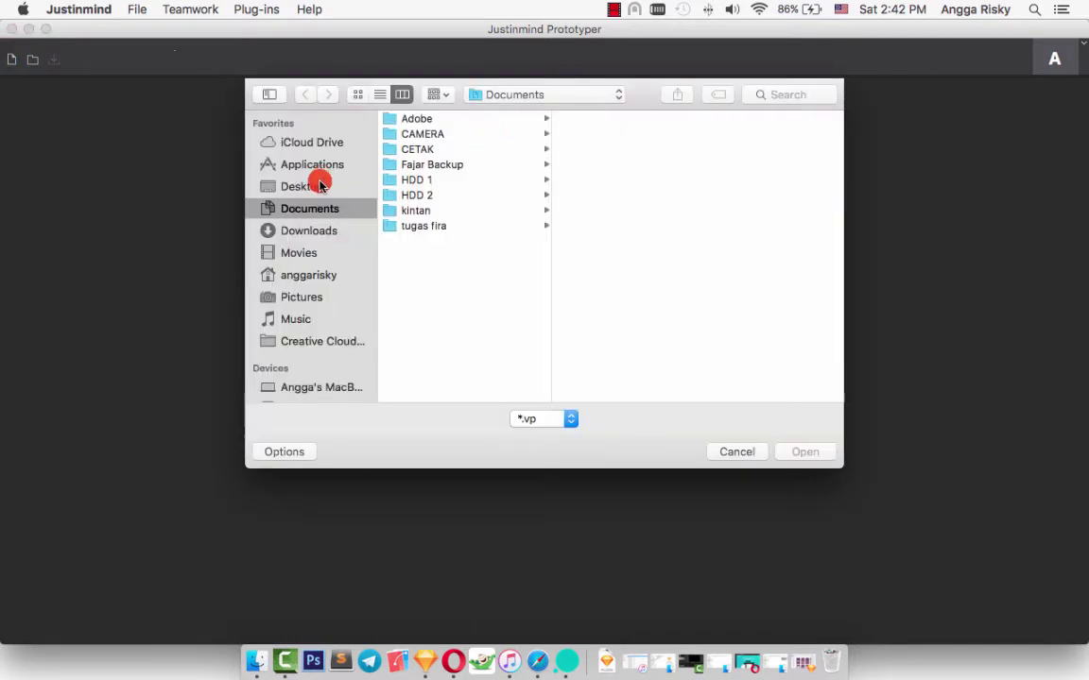
{"action": "left_click", "coordinate": [303, 186]}
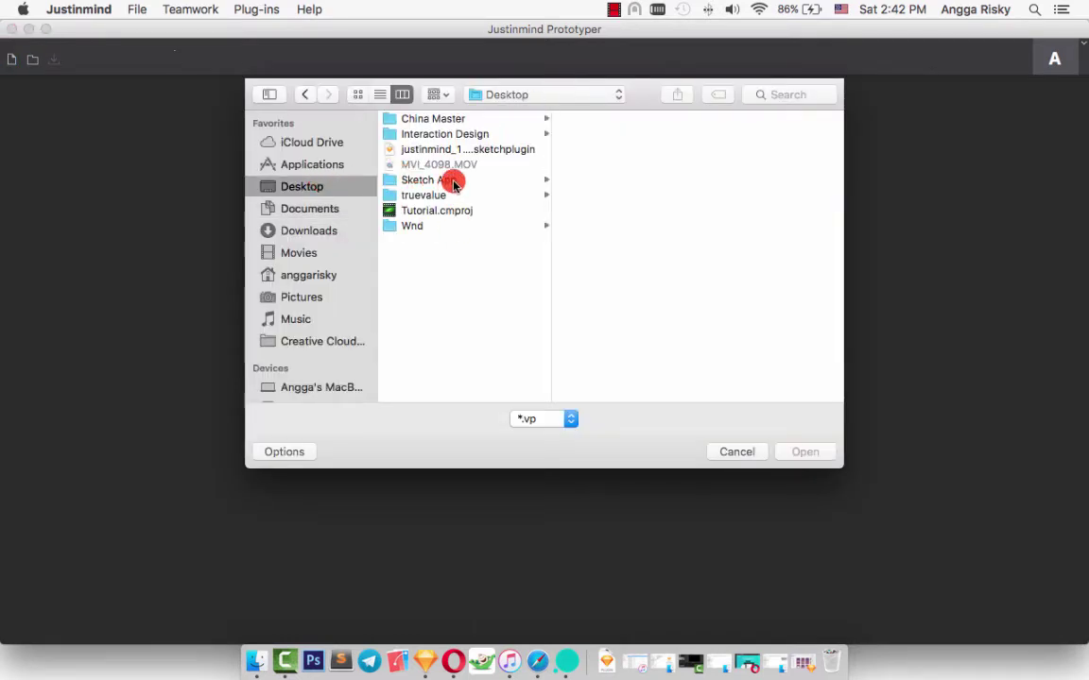
{"action": "left_click", "coordinate": [468, 134]}
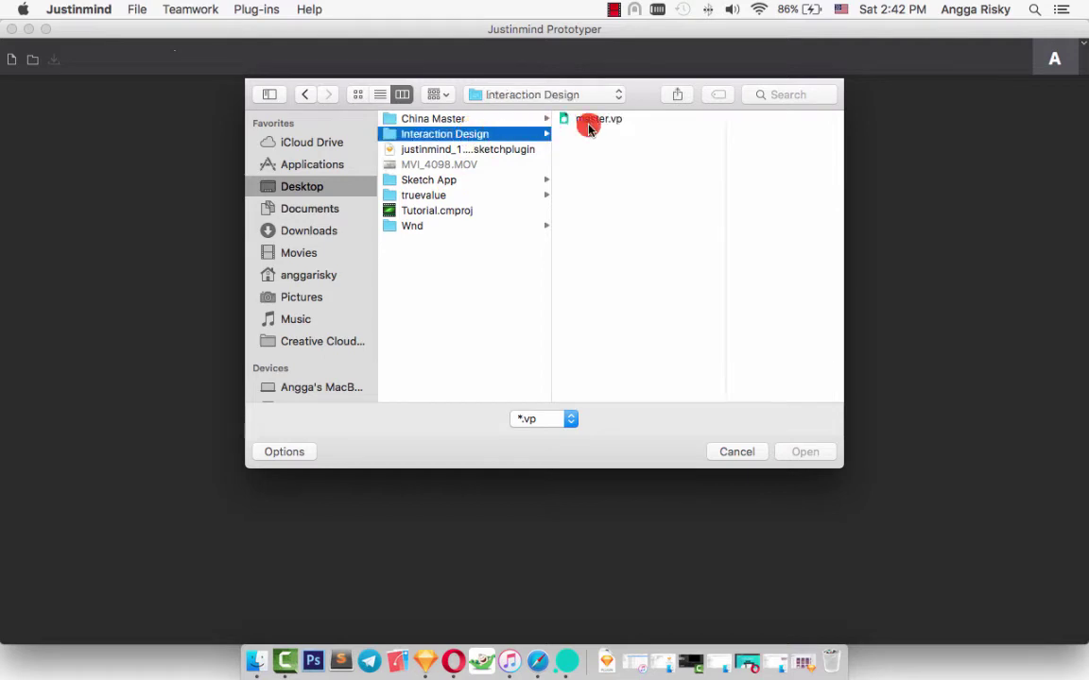
{"action": "left_click", "coordinate": [610, 119]}
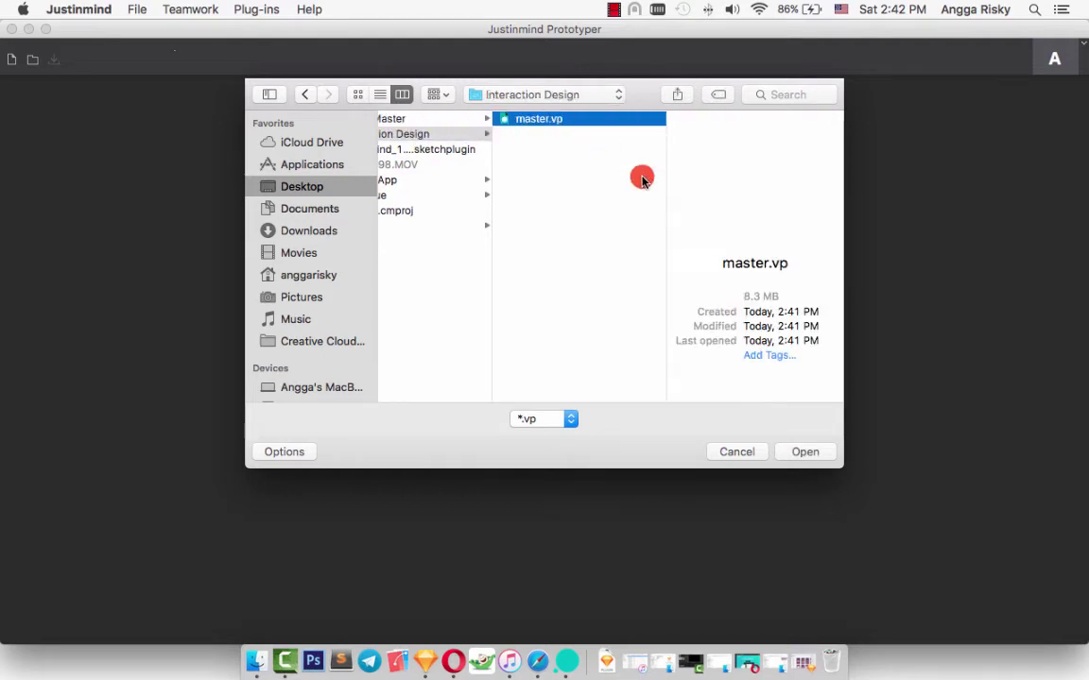
{"action": "left_click", "coordinate": [799, 452]}
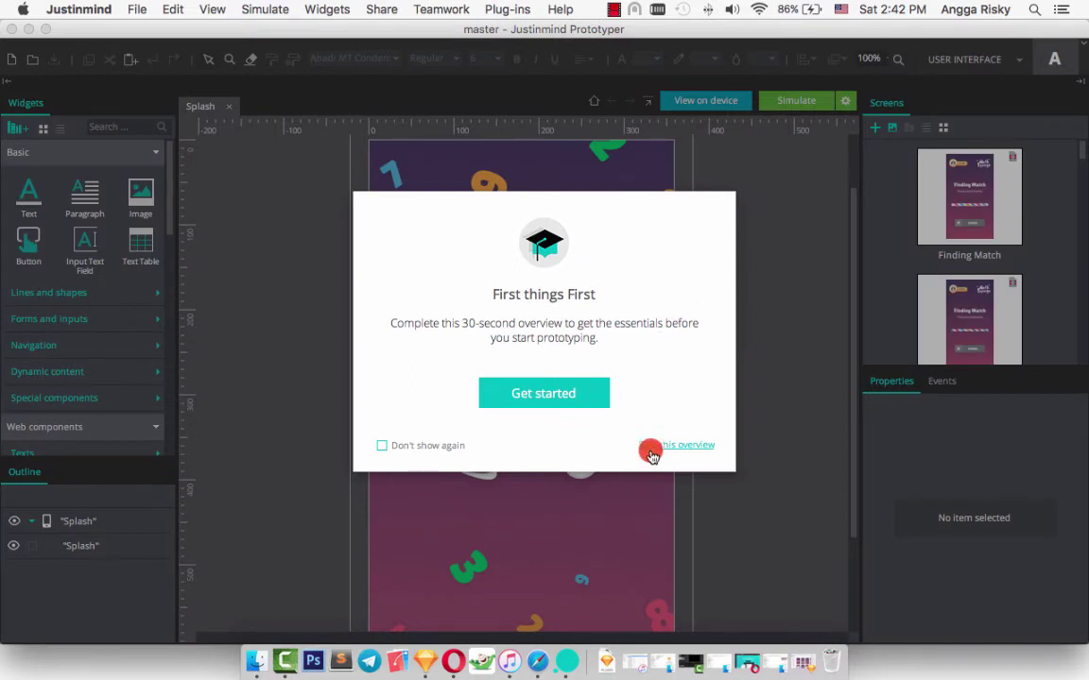
Skip the 'First things First' overview and close the tip to reveal the Splash screen.
{"action": "left_click", "coordinate": [664, 448]}
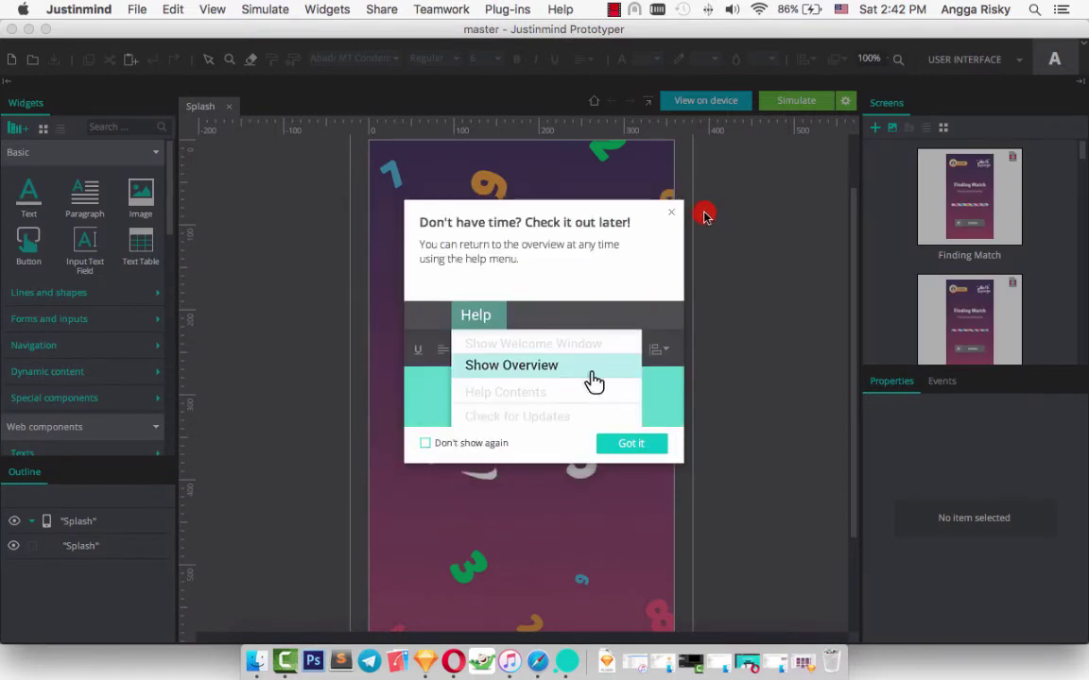
{"action": "left_click", "coordinate": [674, 214]}
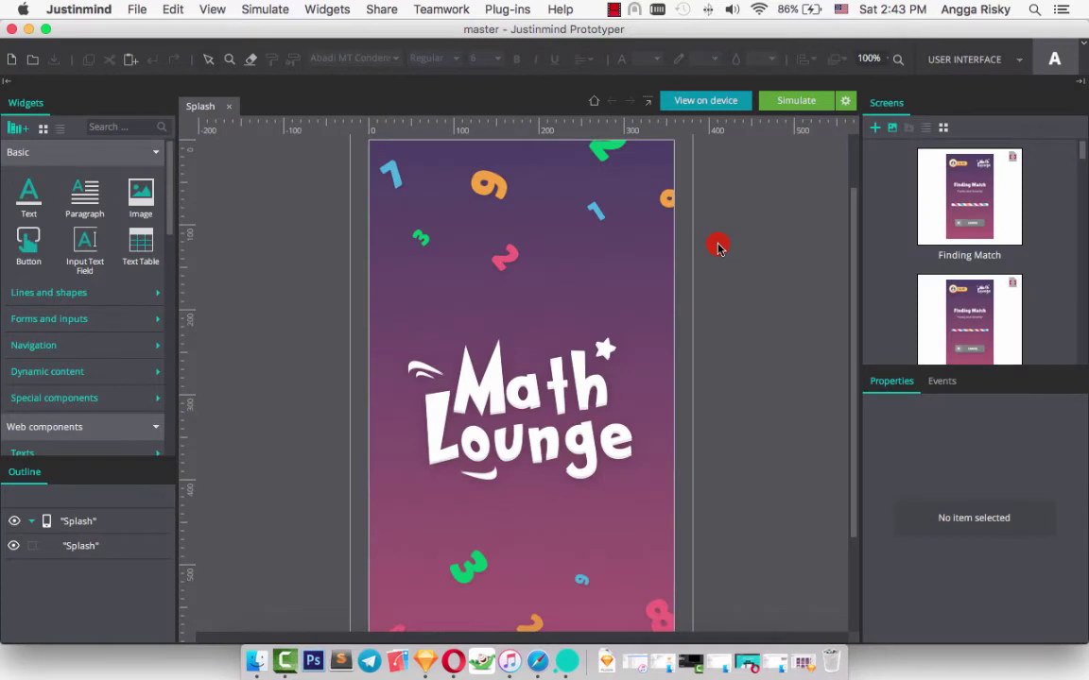
{"action": "scroll", "coordinate": [717, 248], "scroll_direction": "down", "scroll_amount": 3}
{"action": "scroll", "coordinate": [717, 248], "scroll_direction": "up", "scroll_amount": 2}
Enlarge the Screens panel and scroll down to the Splash and Splash_1 thumbnails.
{"action": "scroll", "coordinate": [717, 248], "scroll_direction": "up", "scroll_amount": 2}
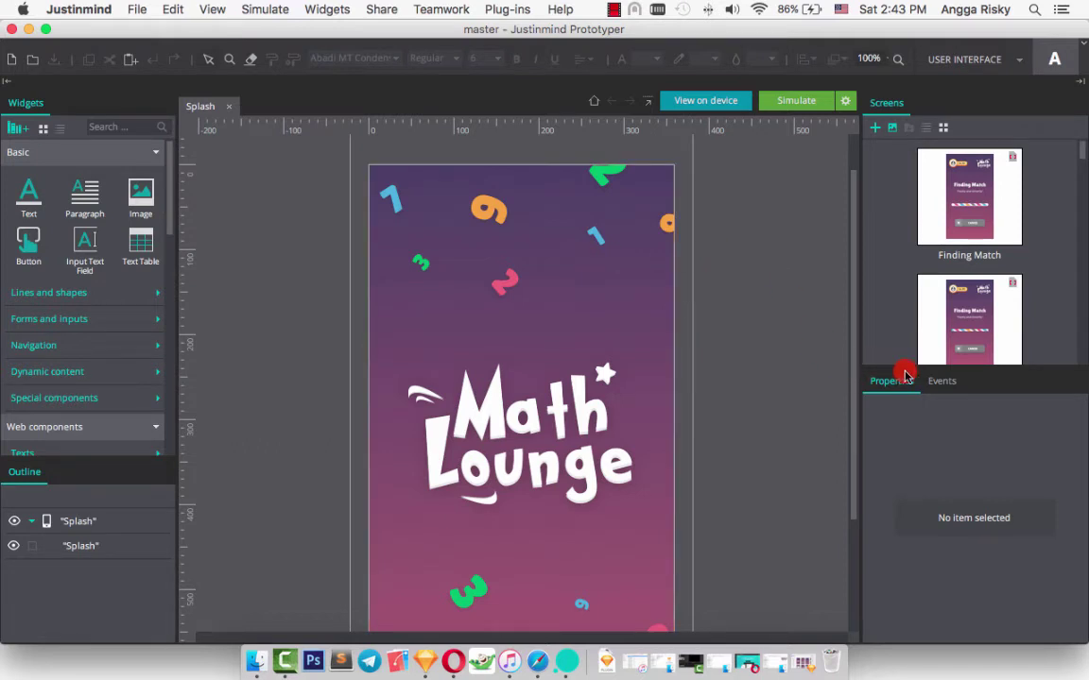
{"action": "left_click_drag", "start_coordinate": [903, 367], "coordinate": [907, 527]}
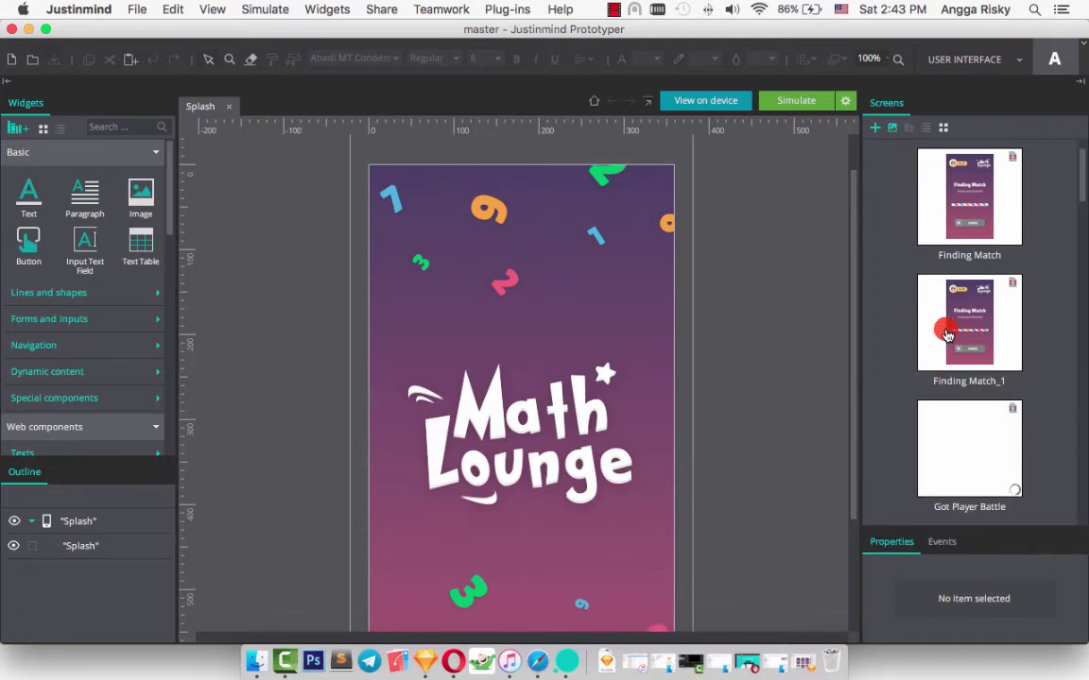
{"action": "scroll", "coordinate": [945, 332], "scroll_direction": "down", "scroll_amount": 6}
{"action": "scroll", "coordinate": [945, 333], "scroll_direction": "down", "scroll_amount": 3}
{"action": "scroll", "coordinate": [945, 335], "scroll_direction": "down", "scroll_amount": 2}
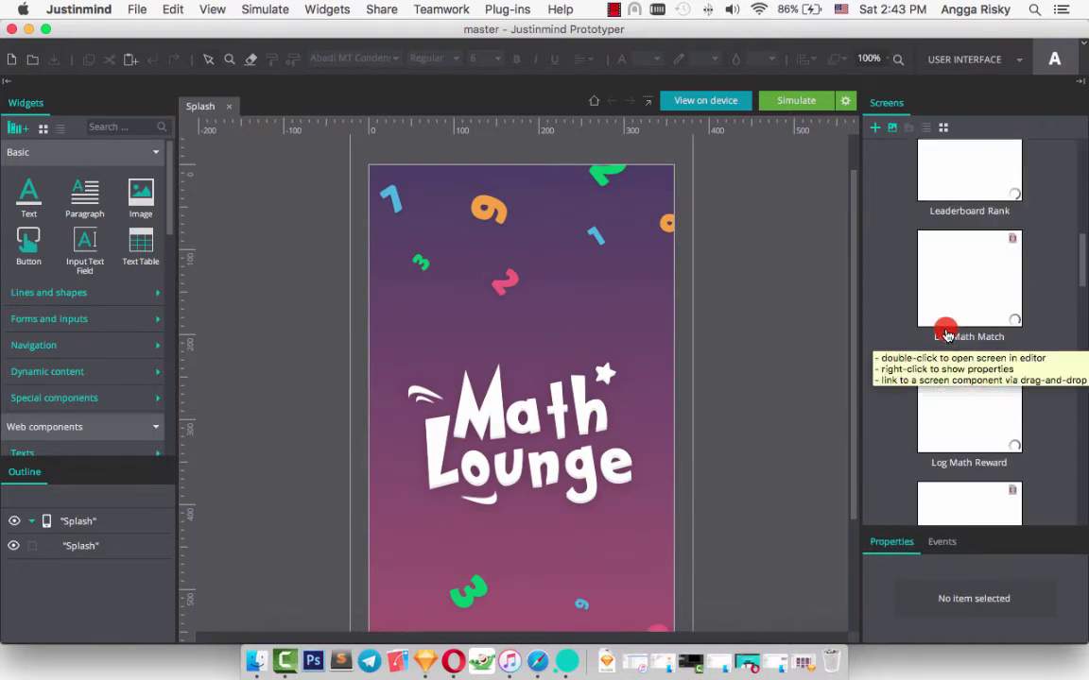
{"action": "scroll", "coordinate": [945, 332], "scroll_direction": "down", "scroll_amount": 5}
{"action": "scroll", "coordinate": [936, 328], "scroll_direction": "down", "scroll_amount": 3}
{"action": "scroll", "coordinate": [935, 328], "scroll_direction": "down", "scroll_amount": 2}
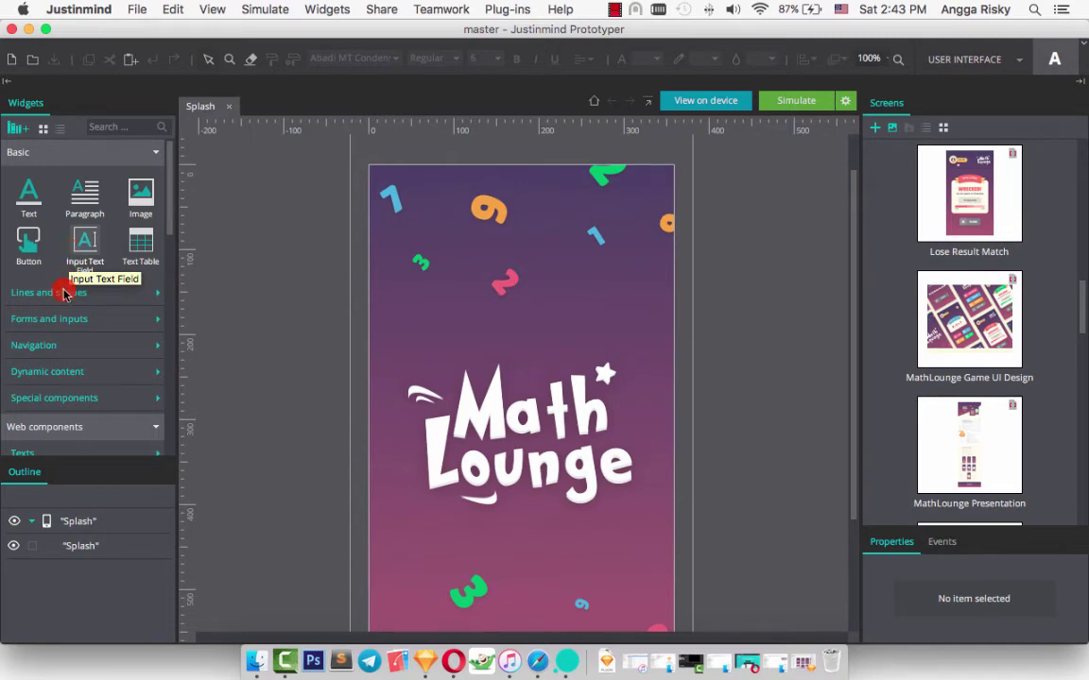
{"action": "scroll", "coordinate": [54, 321], "scroll_direction": "down", "scroll_amount": 1}
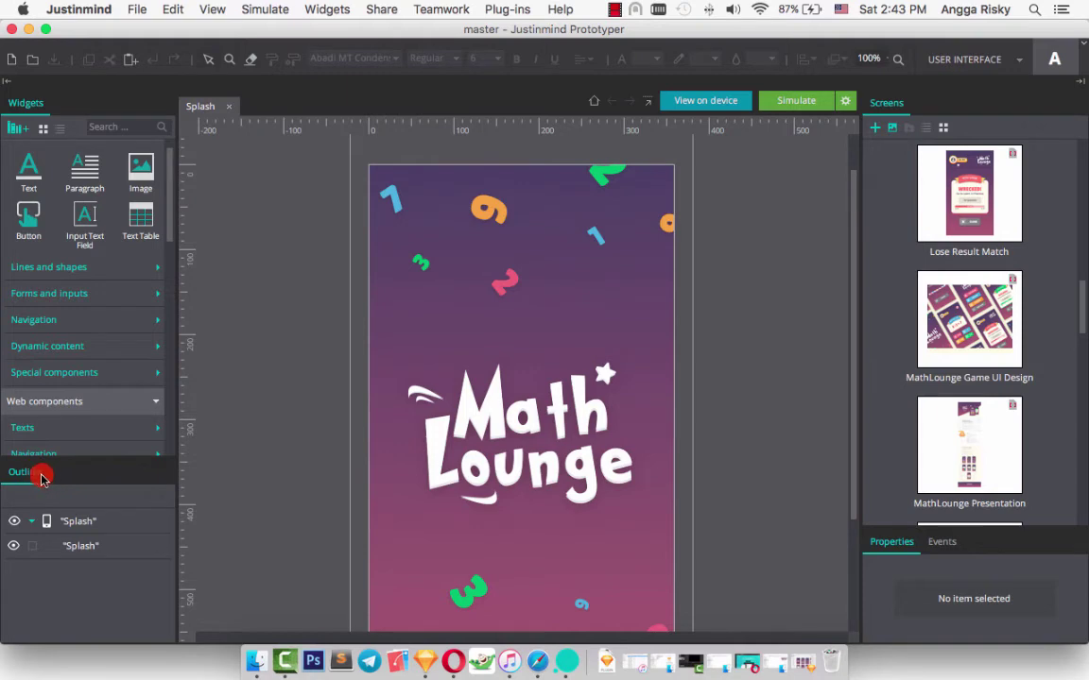
{"action": "scroll", "coordinate": [943, 378], "scroll_direction": "down", "scroll_amount": 4}
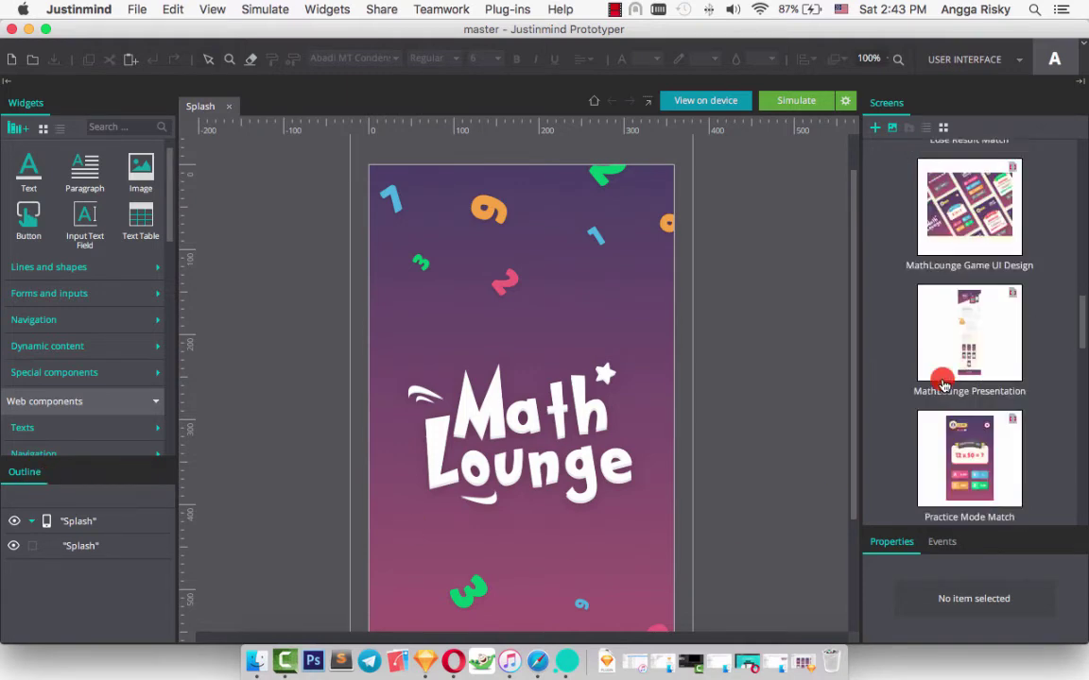
{"action": "scroll", "coordinate": [943, 381], "scroll_direction": "down", "scroll_amount": 2}
{"action": "scroll", "coordinate": [943, 381], "scroll_direction": "down", "scroll_amount": 5}
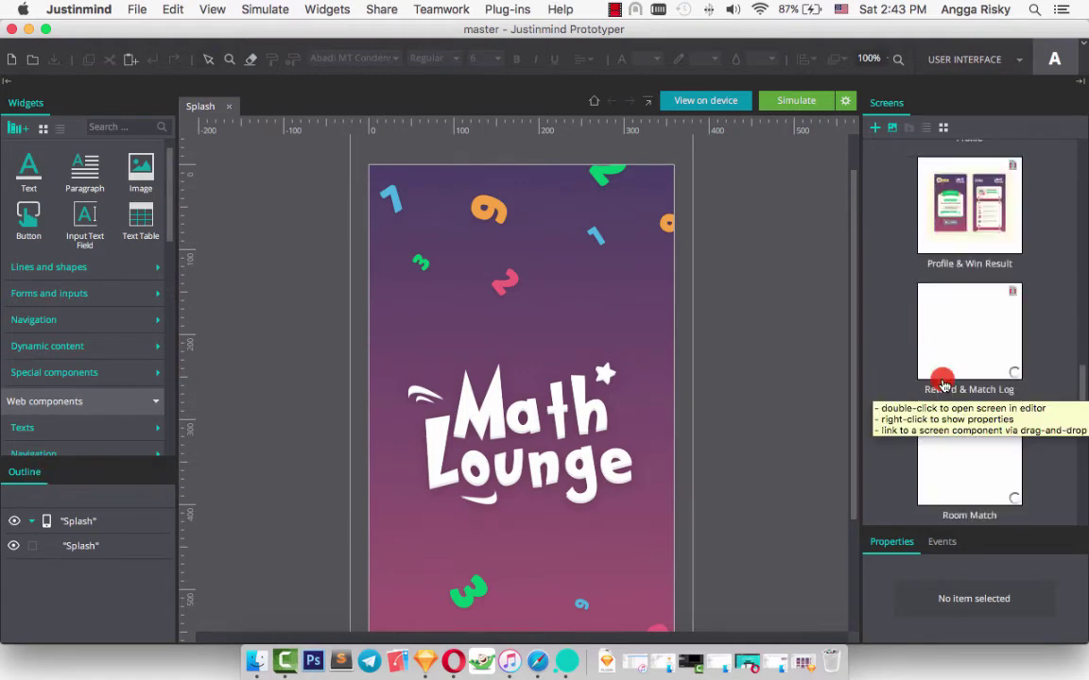
{"action": "scroll", "coordinate": [943, 381], "scroll_direction": "down", "scroll_amount": 3}
{"action": "scroll", "coordinate": [943, 382], "scroll_direction": "down", "scroll_amount": 2}
{"action": "scroll", "coordinate": [943, 383], "scroll_direction": "down", "scroll_amount": 2}
{"action": "scroll", "coordinate": [943, 384], "scroll_direction": "down", "scroll_amount": 2}
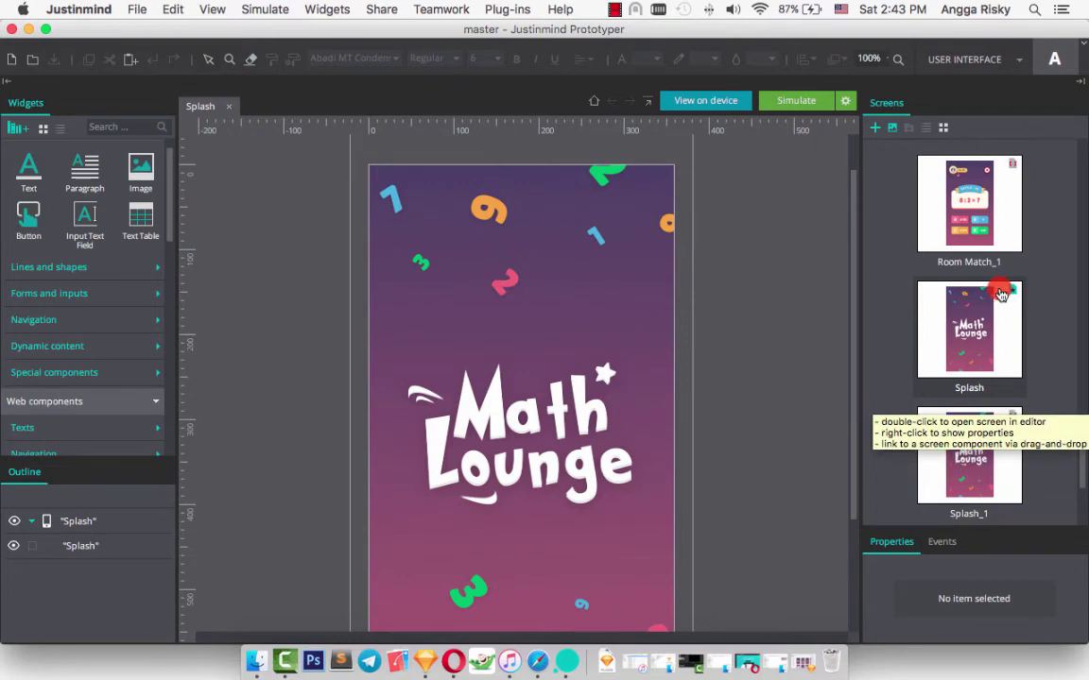
Set Splash as the Initial Screen from its thumbnail's context menu.
{"action": "right_click", "coordinate": [945, 324]}
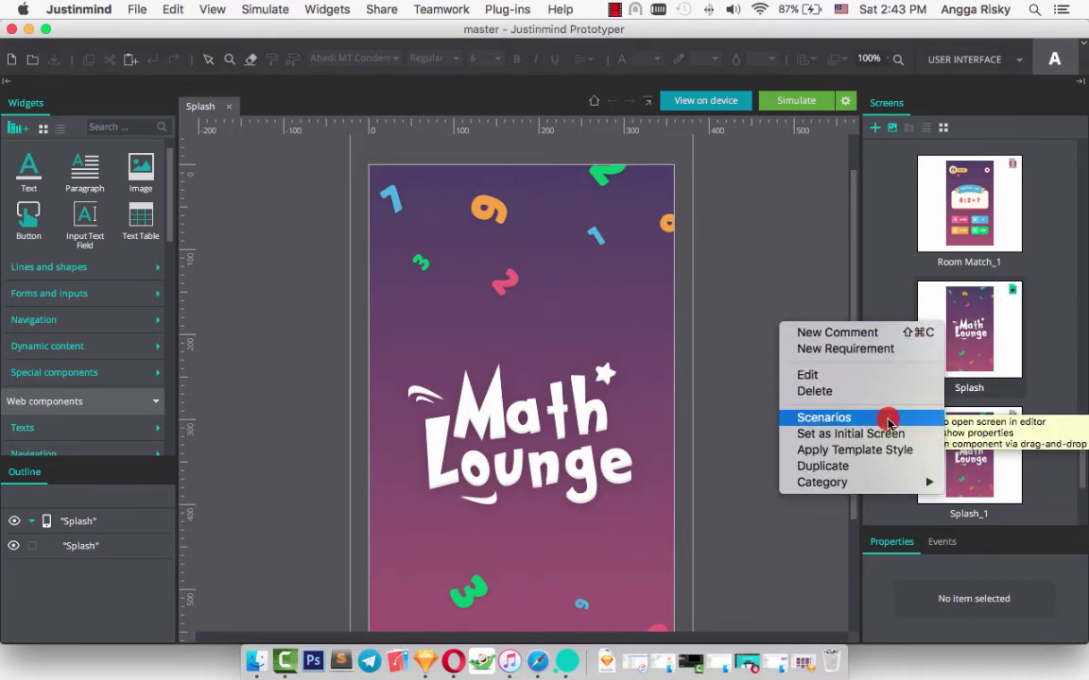
{"action": "left_click", "coordinate": [903, 434]}
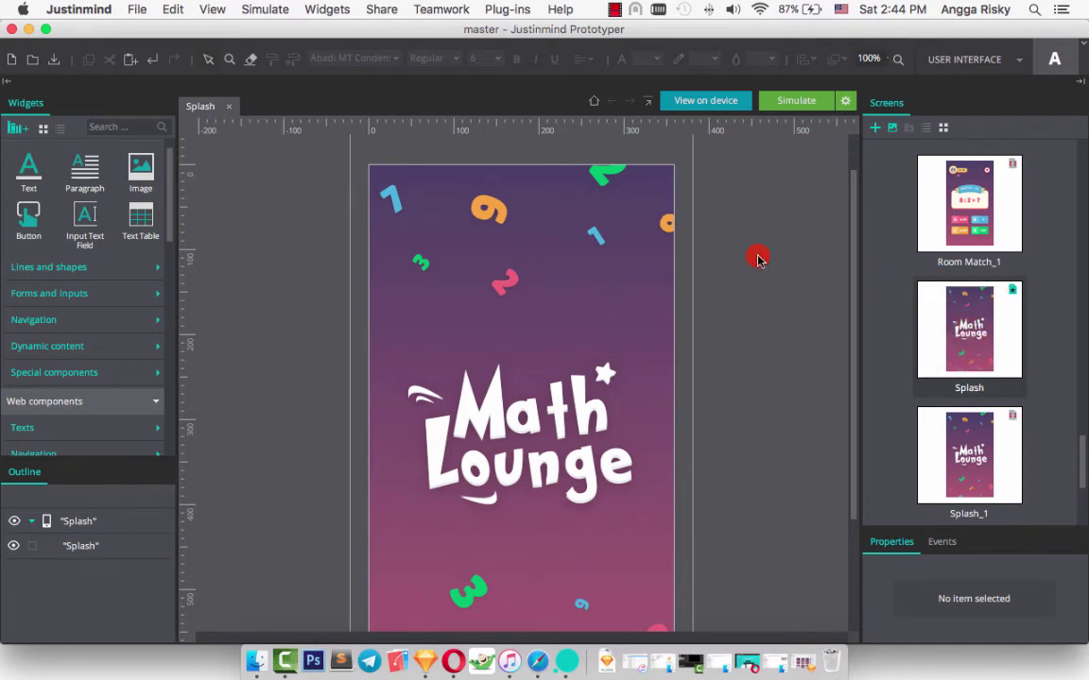
Add a new event to the Splash background image and show the trigger choices.
{"action": "right_click", "coordinate": [566, 285]}
{"action": "left_click", "coordinate": [565, 288]}
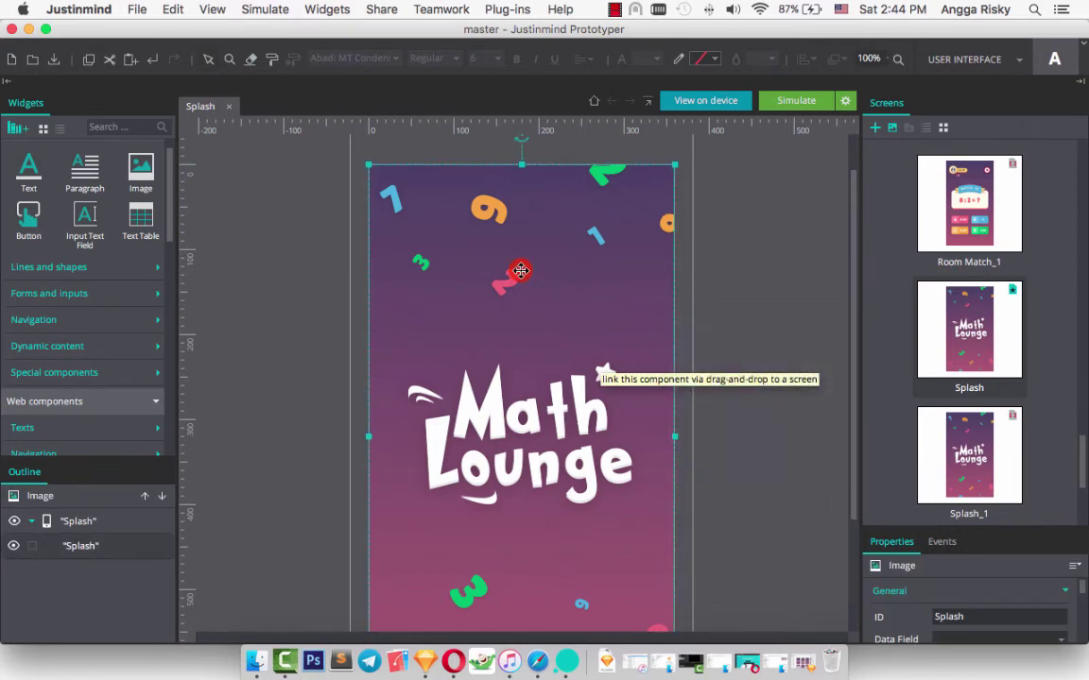
{"action": "right_click", "coordinate": [442, 323]}
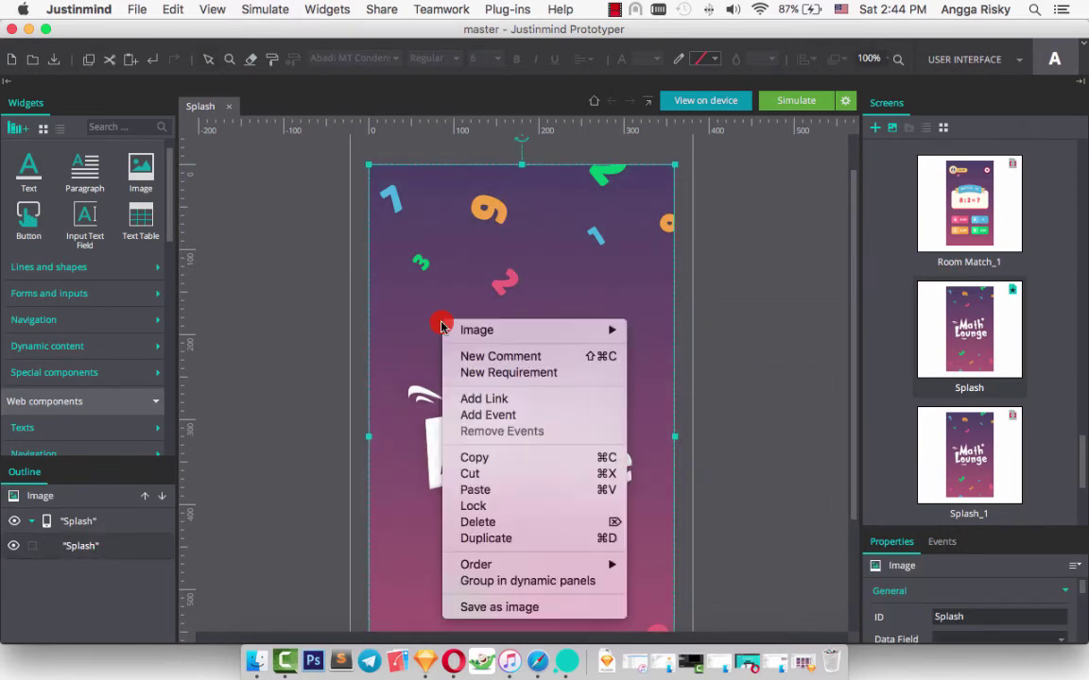
{"action": "left_click", "coordinate": [522, 416]}
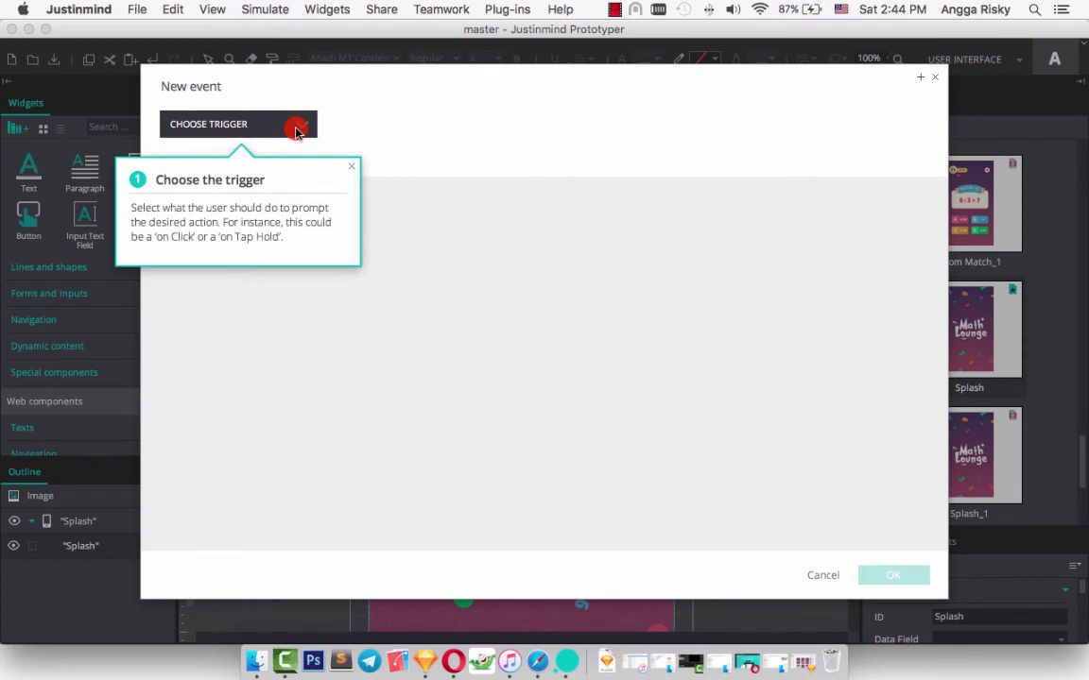
{"action": "left_click", "coordinate": [295, 131]}
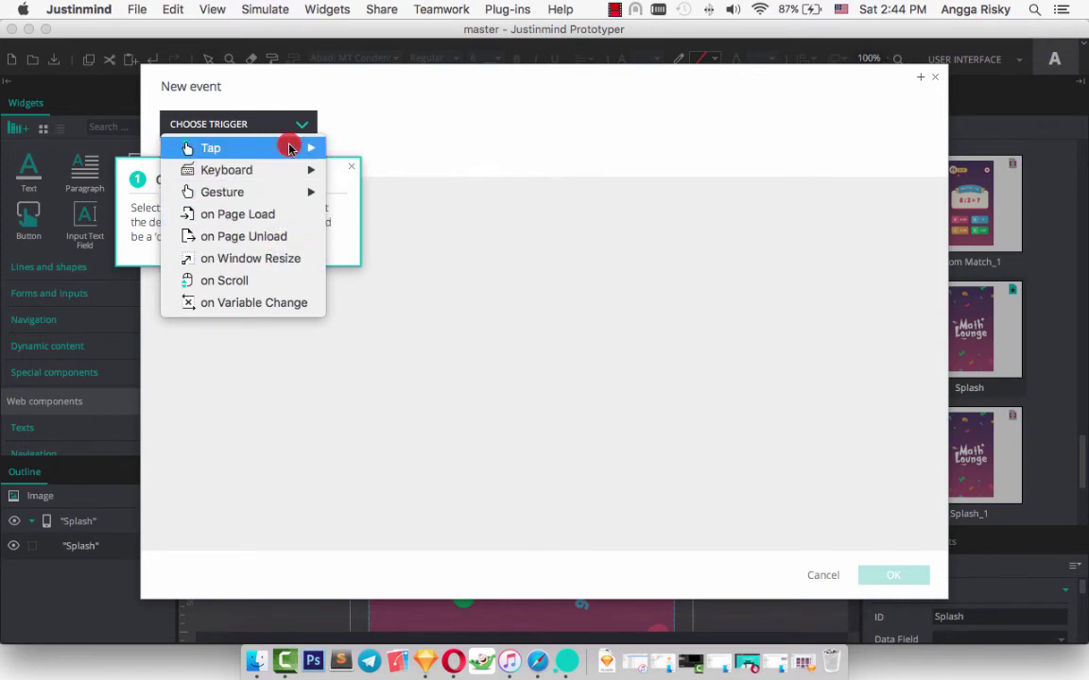
Create an on-Tap event that links to the Home screen with a Fade transition.
{"action": "mouse_move", "coordinate": [245, 148]}
{"action": "left_click", "coordinate": [348, 148]}
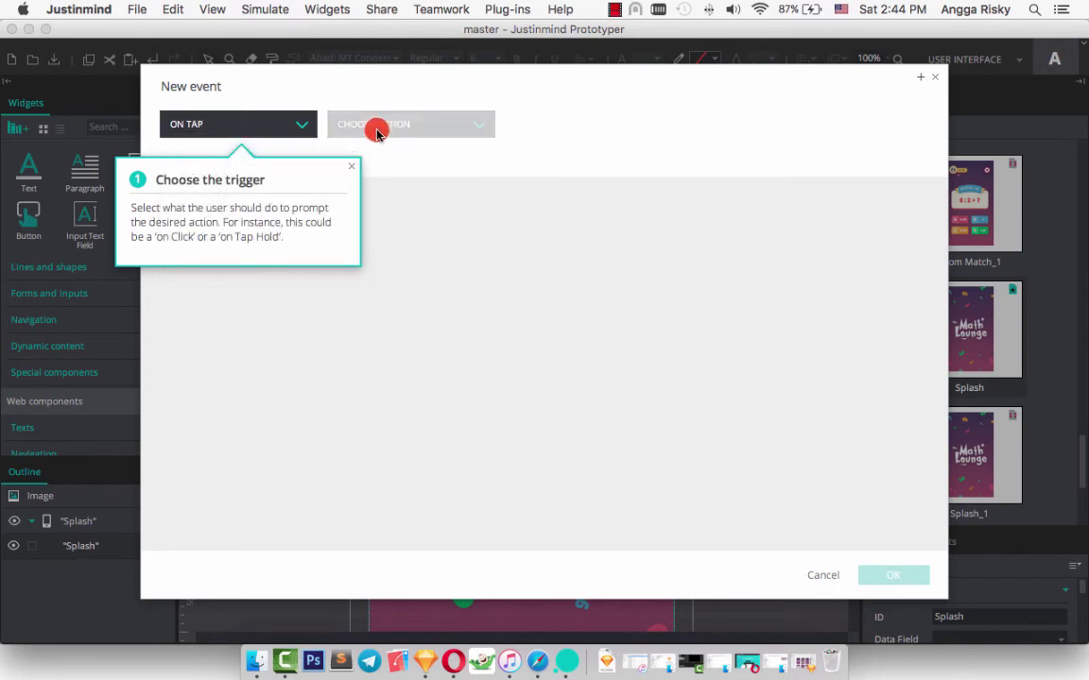
{"action": "left_click", "coordinate": [402, 124]}
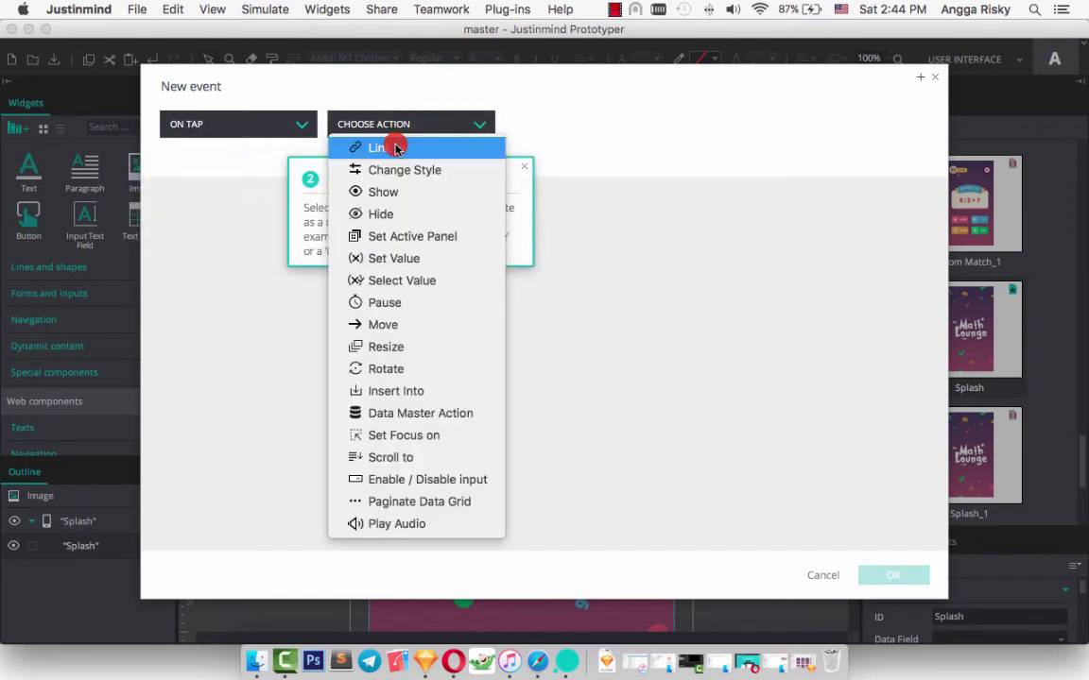
{"action": "left_click", "coordinate": [452, 149]}
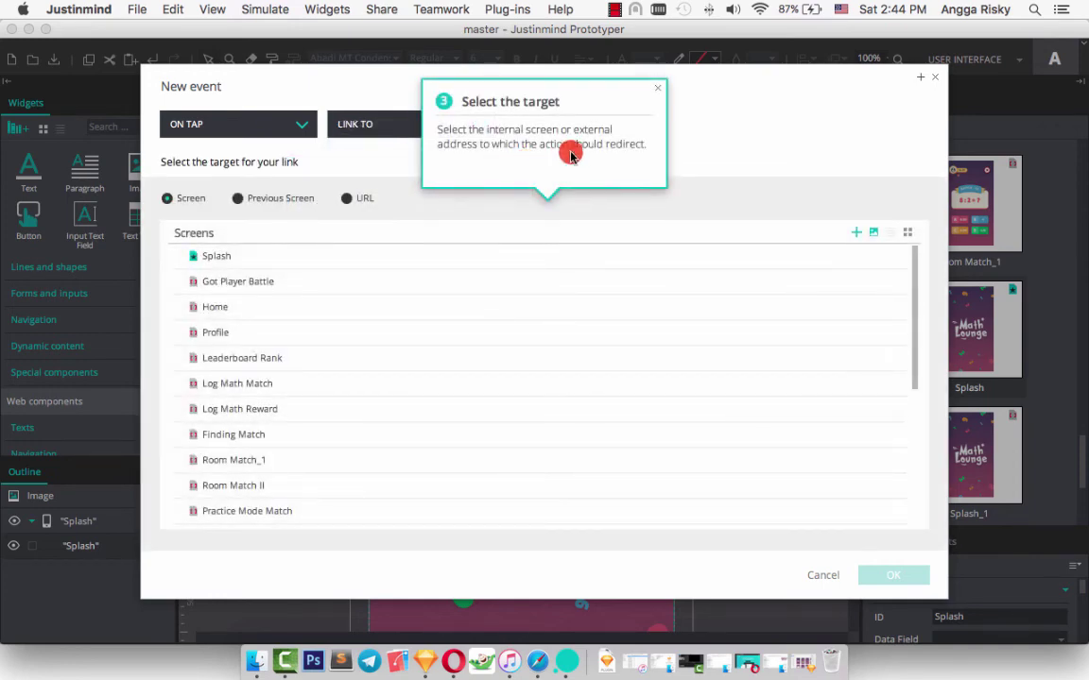
{"action": "left_click", "coordinate": [666, 86]}
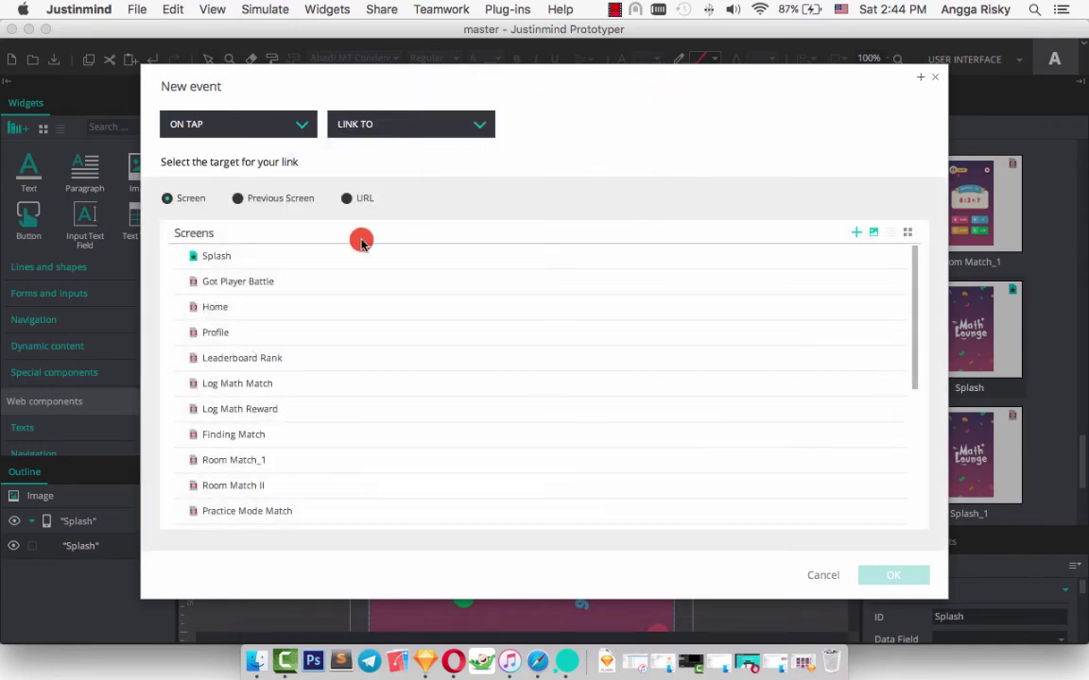
{"action": "left_click", "coordinate": [219, 307]}
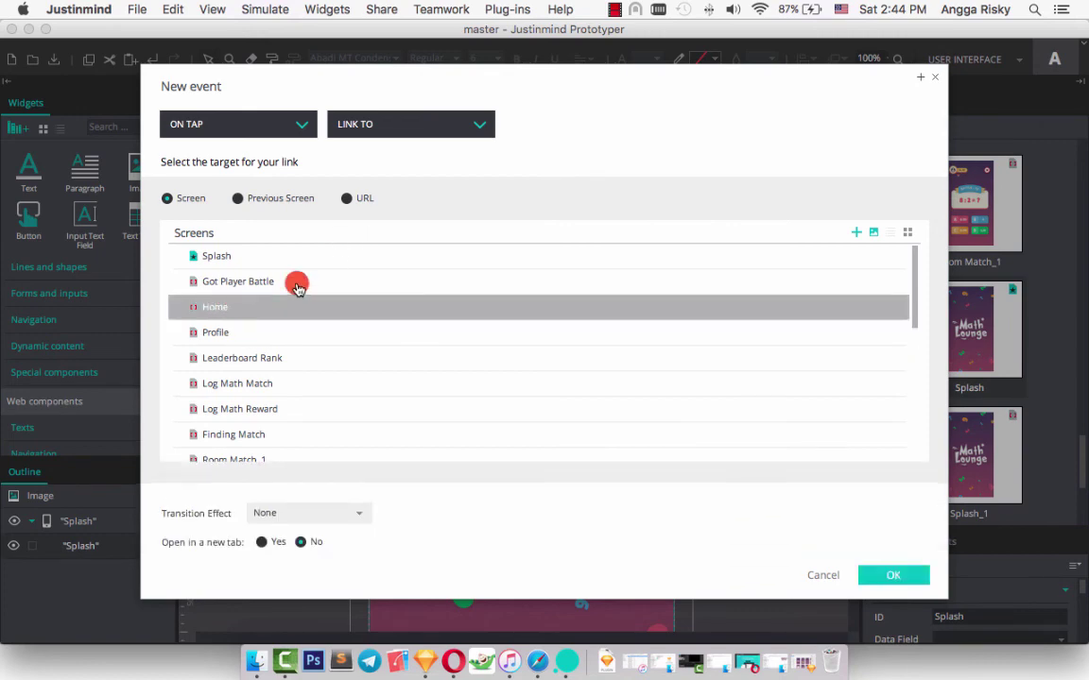
{"action": "left_click", "coordinate": [294, 513]}
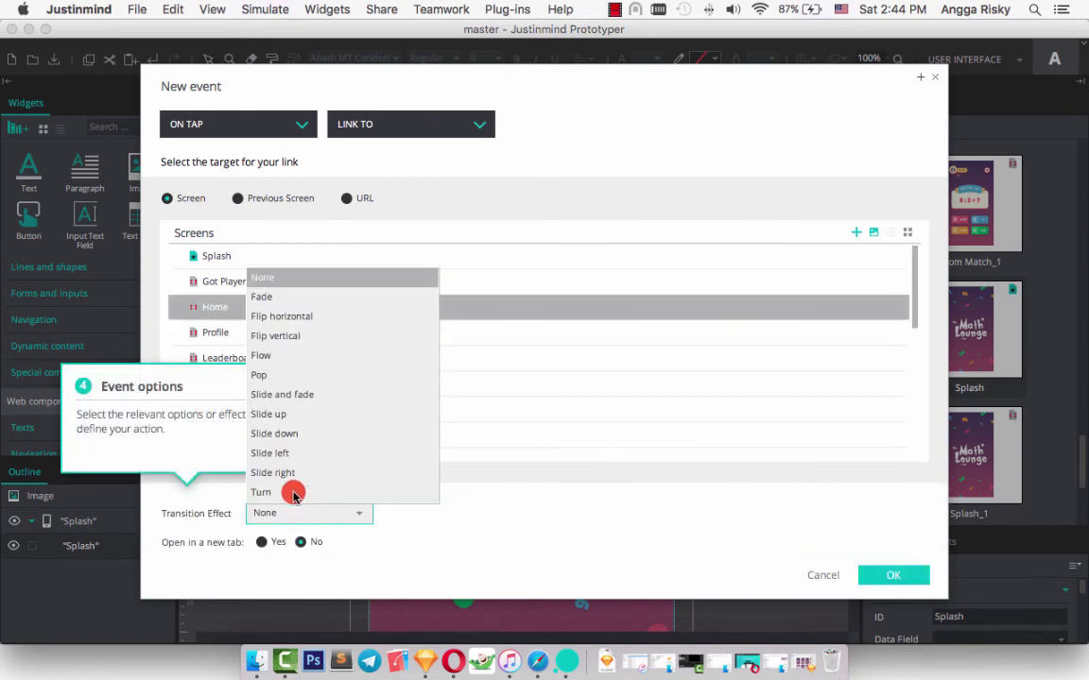
{"action": "left_click", "coordinate": [303, 296]}
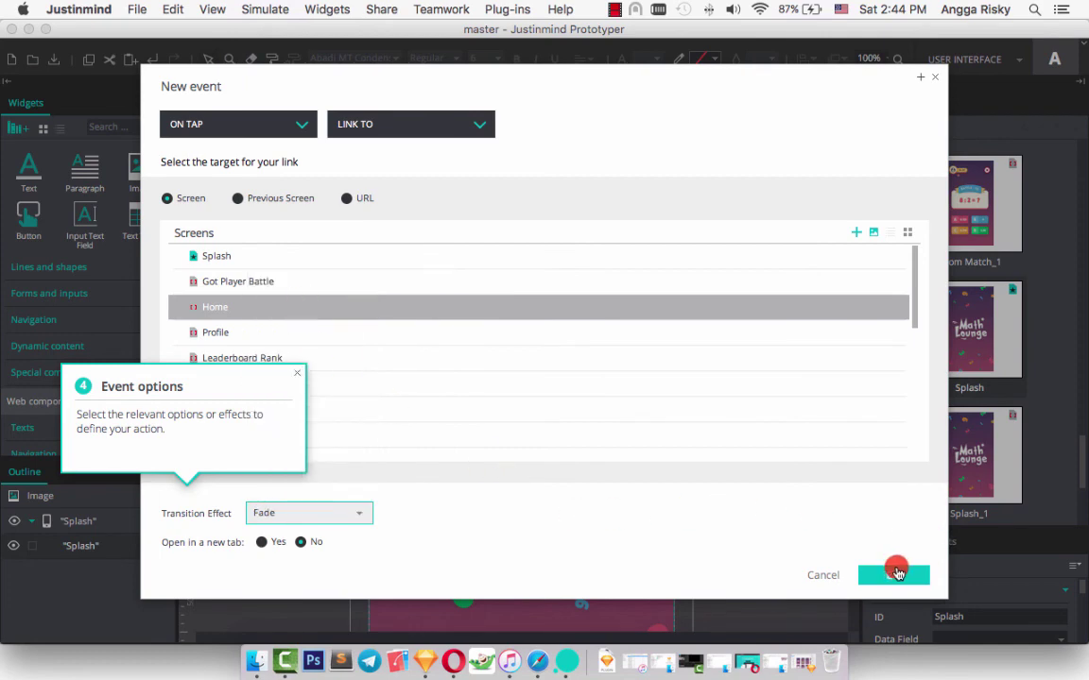
{"action": "left_click", "coordinate": [895, 574]}
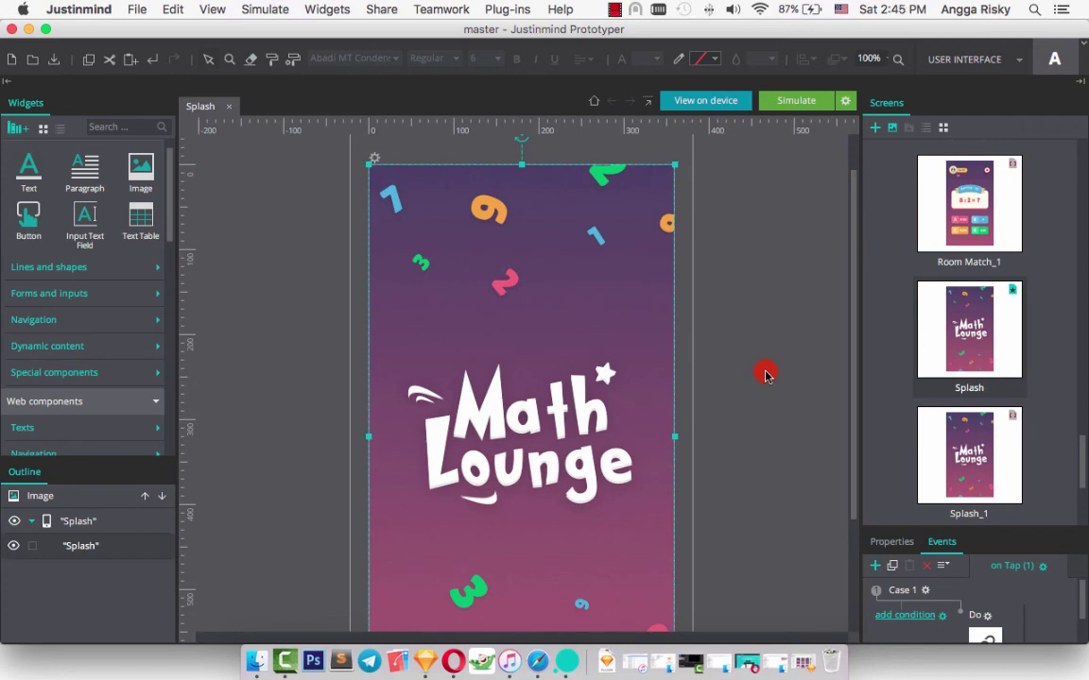
Simulate the prototype in Safari, close the stray blank tab, and check the splash-to-Home link.
{"action": "left_click", "coordinate": [788, 101]}
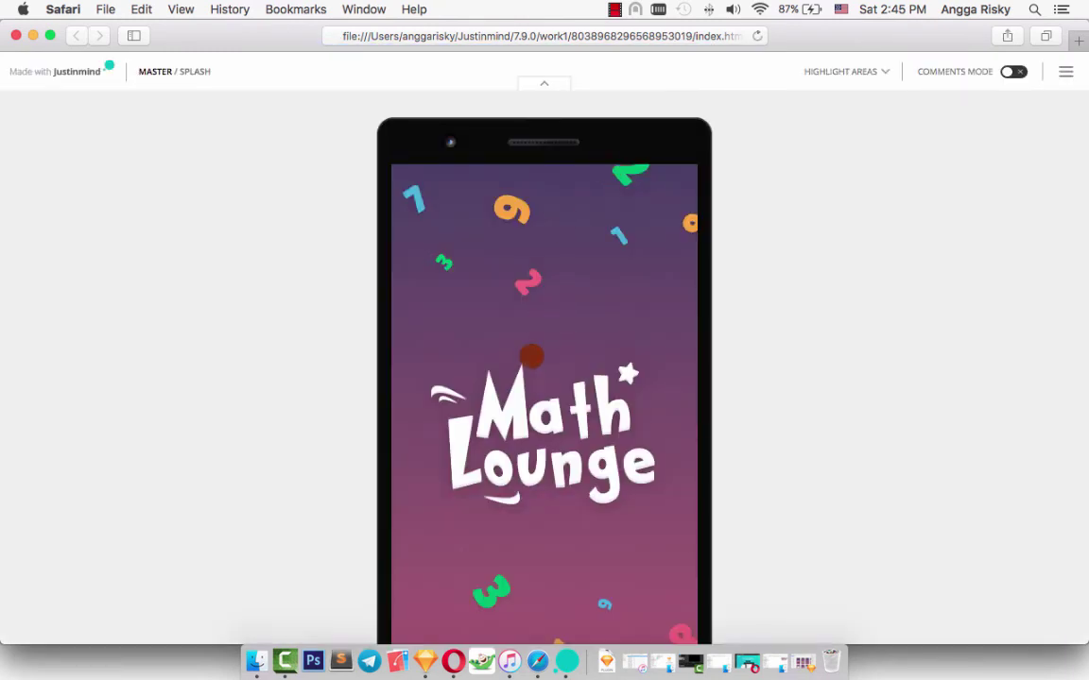
{"action": "scroll", "coordinate": [529, 370], "scroll_direction": "down", "scroll_amount": 2}
{"action": "key", "text": "super+t"}
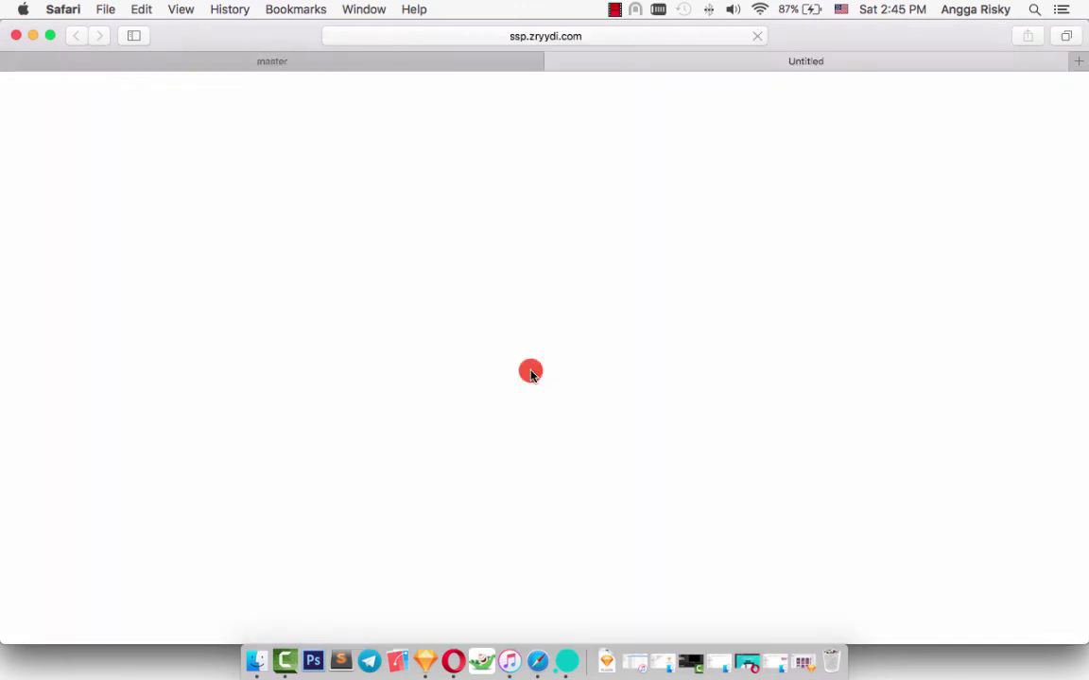
{"action": "left_click", "coordinate": [556, 61]}
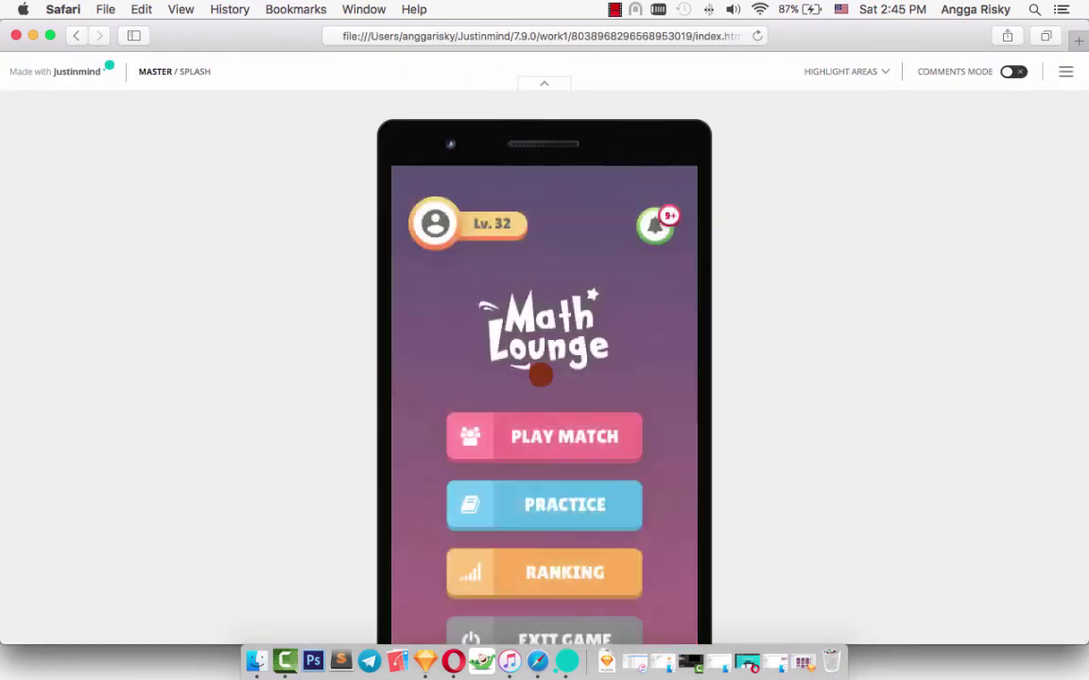
{"action": "scroll", "coordinate": [539, 378], "scroll_direction": "down", "scroll_amount": 2}
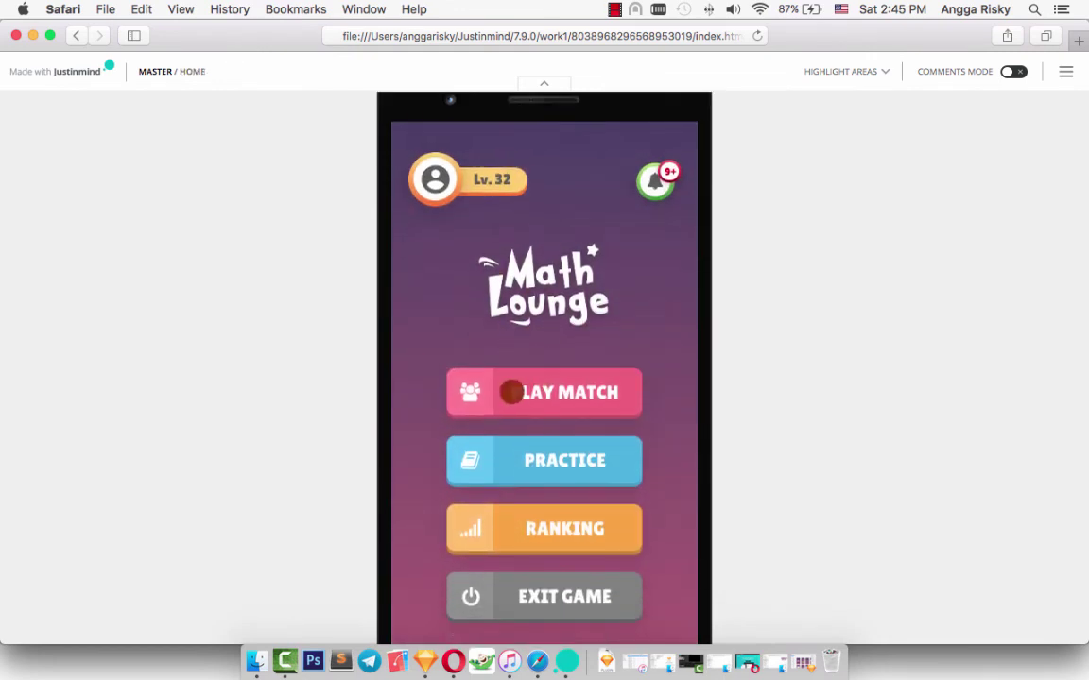
{"action": "scroll", "coordinate": [510, 389], "scroll_direction": "down", "scroll_amount": 3}
{"action": "scroll", "coordinate": [511, 391], "scroll_direction": "up", "scroll_amount": 5}
{"action": "scroll", "coordinate": [511, 390], "scroll_direction": "down", "scroll_amount": 4}
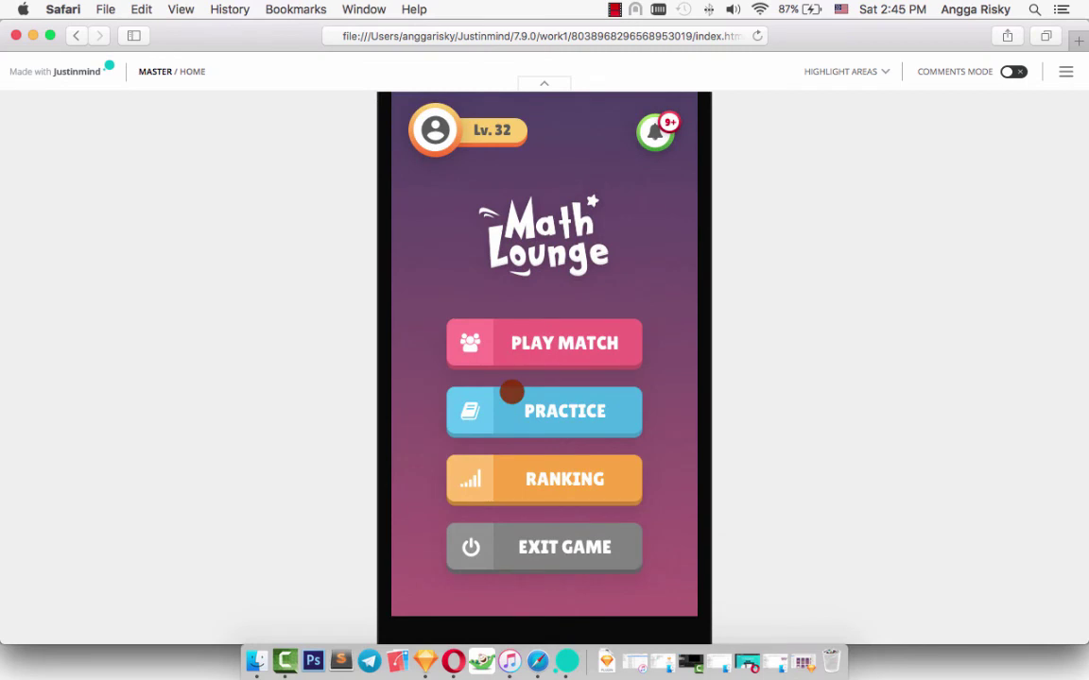
{"action": "scroll", "coordinate": [510, 389], "scroll_direction": "up", "scroll_amount": 3}
{"action": "scroll", "coordinate": [511, 389], "scroll_direction": "up", "scroll_amount": 2}
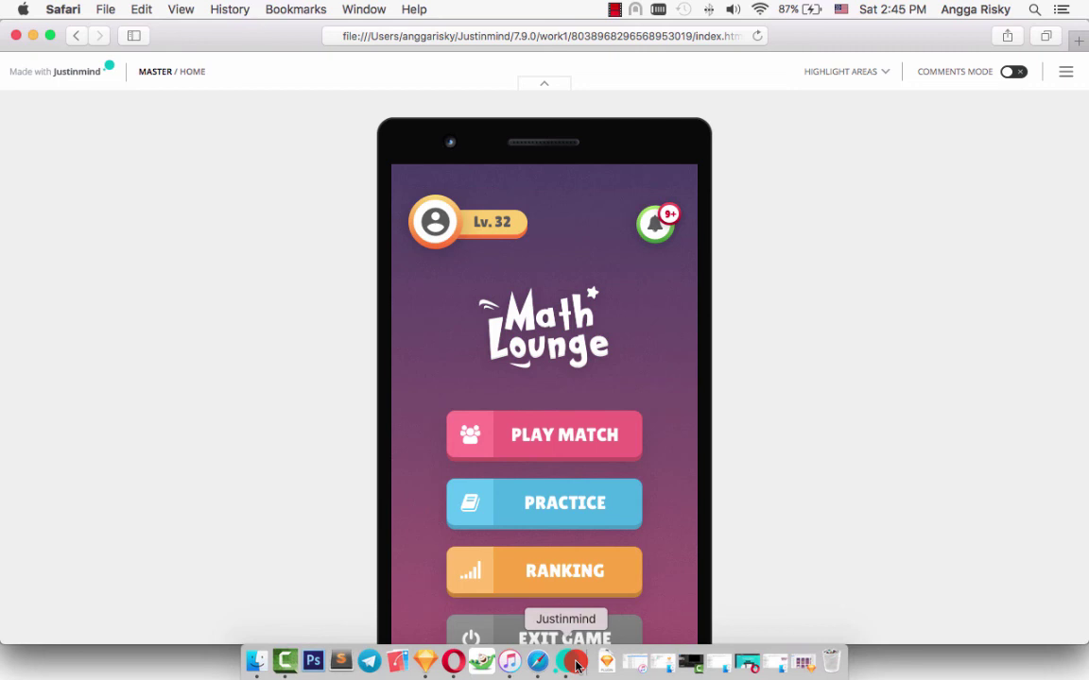
Switch back to Justinmind and deselect the Splash image on the canvas.
{"action": "left_click", "coordinate": [576, 662]}
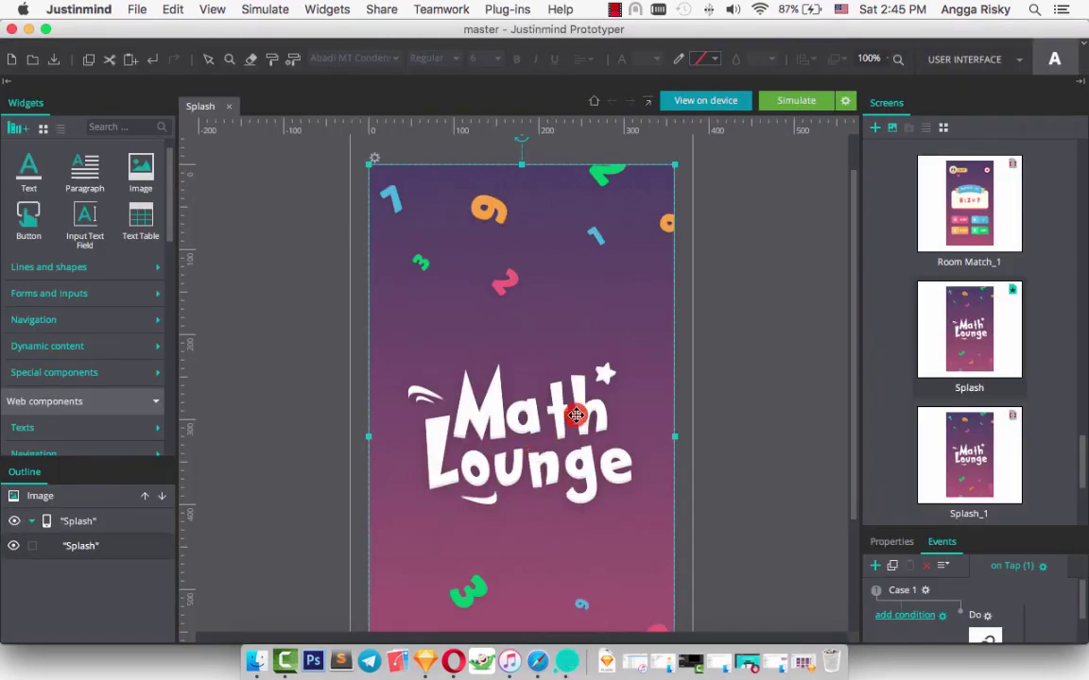
{"action": "left_click", "coordinate": [733, 270]}
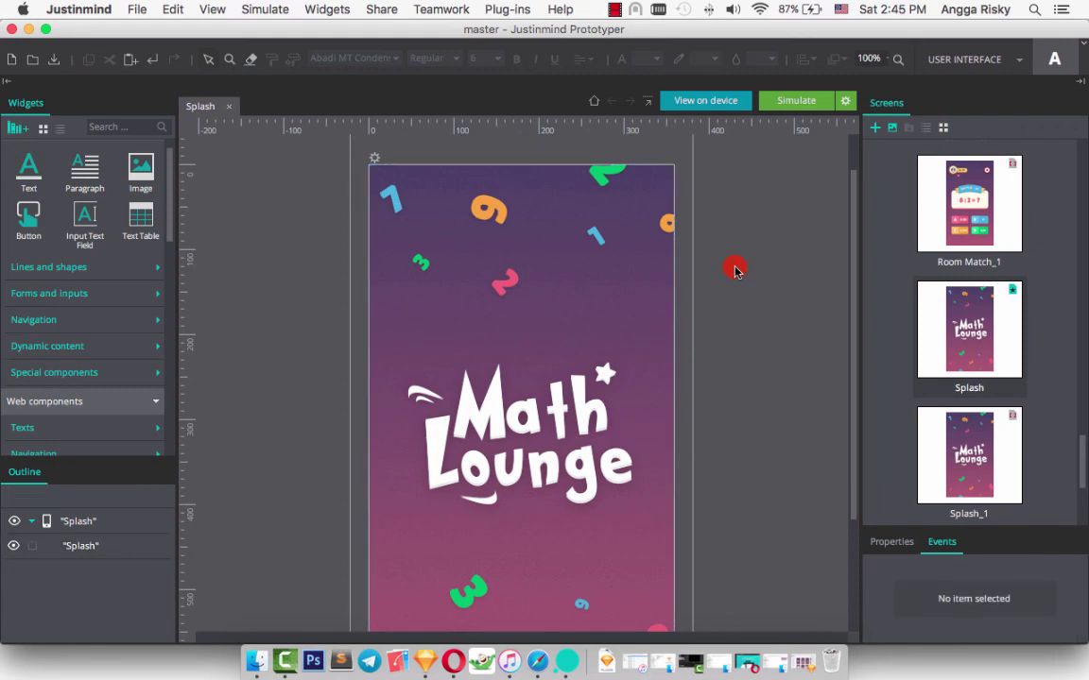
{"action": "scroll", "coordinate": [734, 269], "scroll_direction": "down", "scroll_amount": 2}
{"action": "scroll", "coordinate": [734, 269], "scroll_direction": "down", "scroll_amount": 2}
{"action": "scroll", "coordinate": [733, 270], "scroll_direction": "up", "scroll_amount": 4}
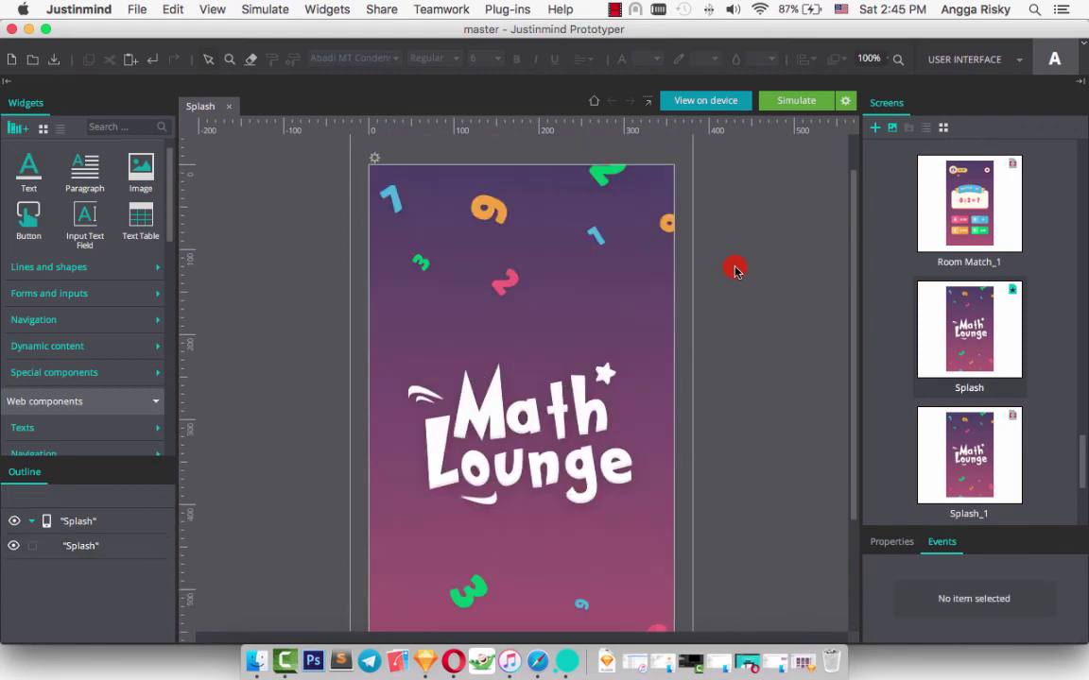